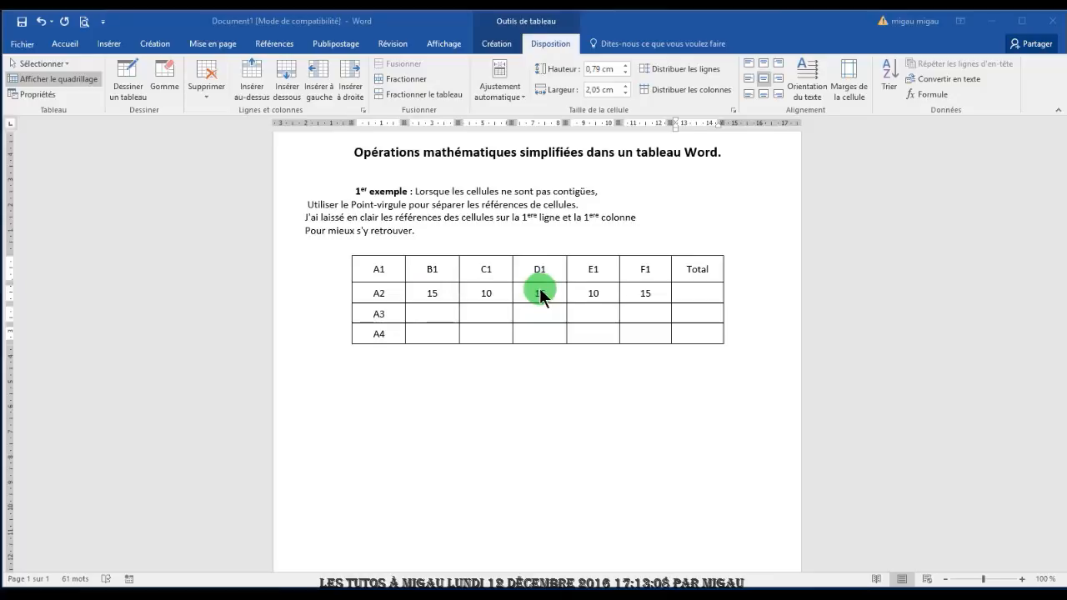
# Insert the formula =SUM(B2;D2;F2) in the Total cell of row A2, replacing the suggested formula and choosing SUM as the function
pyautogui.click(694, 288)
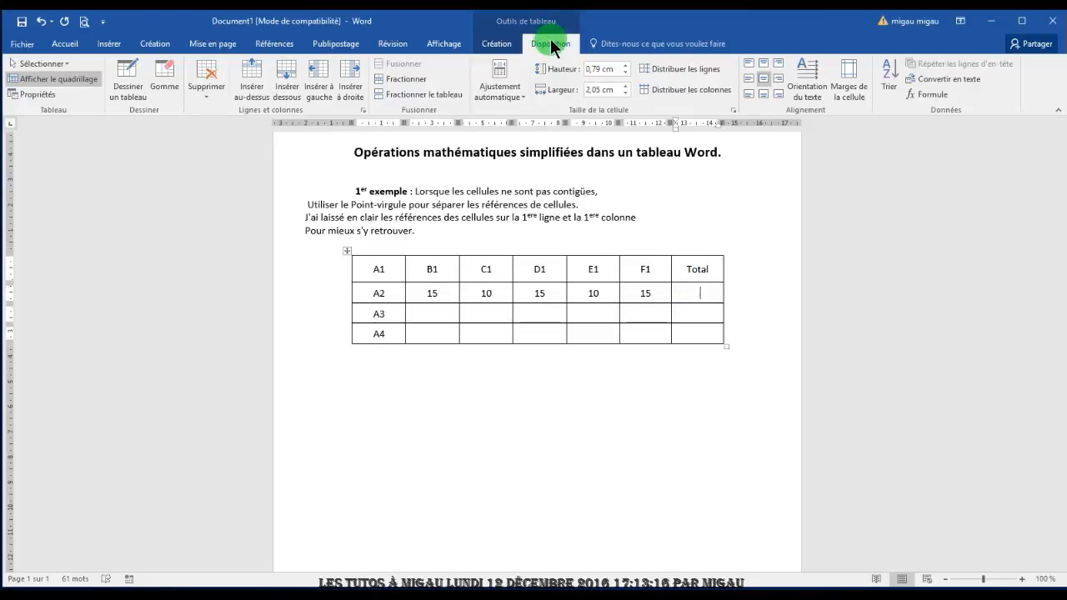
pyautogui.click(934, 93)
pyautogui.moveTo(524, 400); pyautogui.dragTo(385, 434)
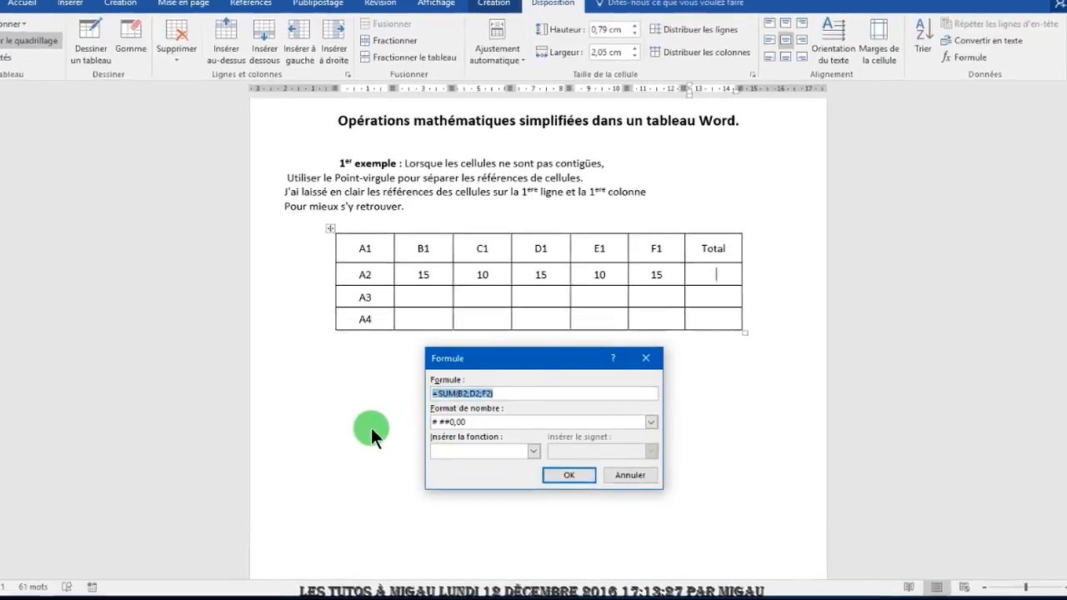
pyautogui.press('Delete')
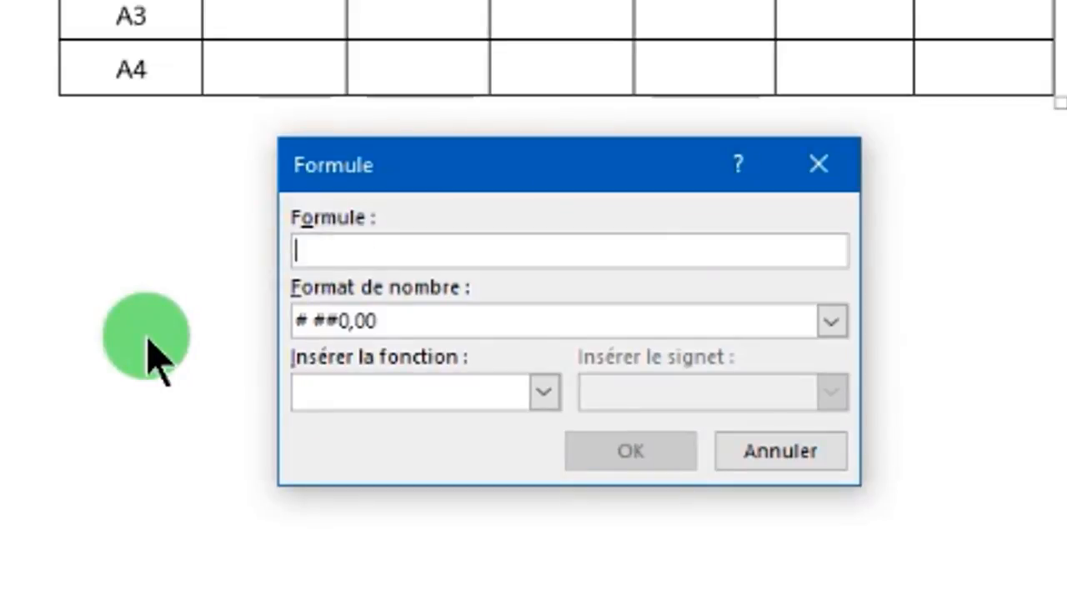
pyautogui.write('=')
pyautogui.click(542, 392)
pyautogui.moveTo(546, 455); pyautogui.dragTo(540, 521)
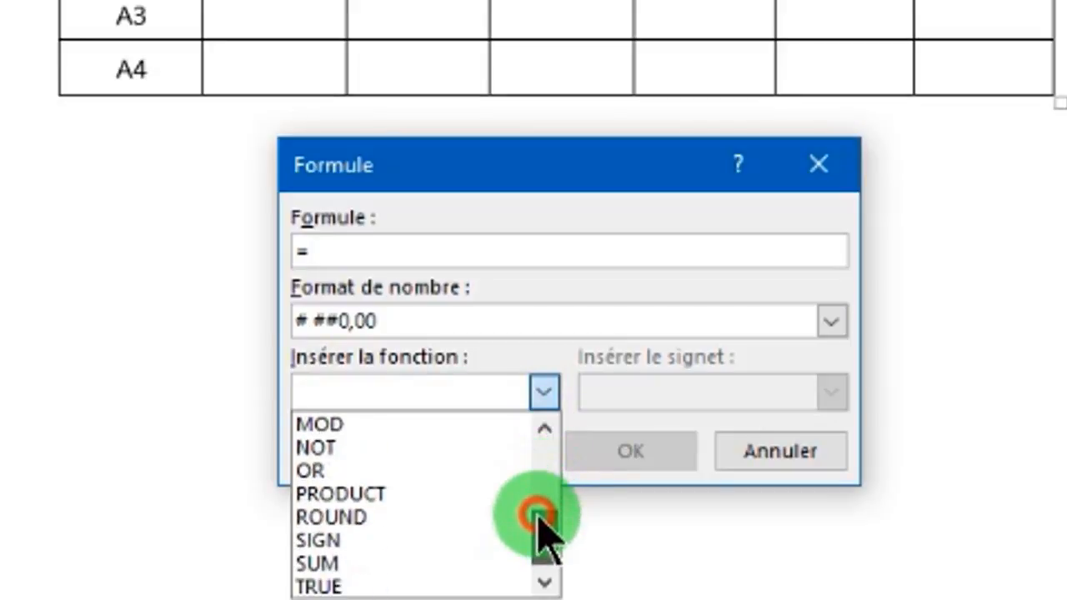
pyautogui.click(354, 563)
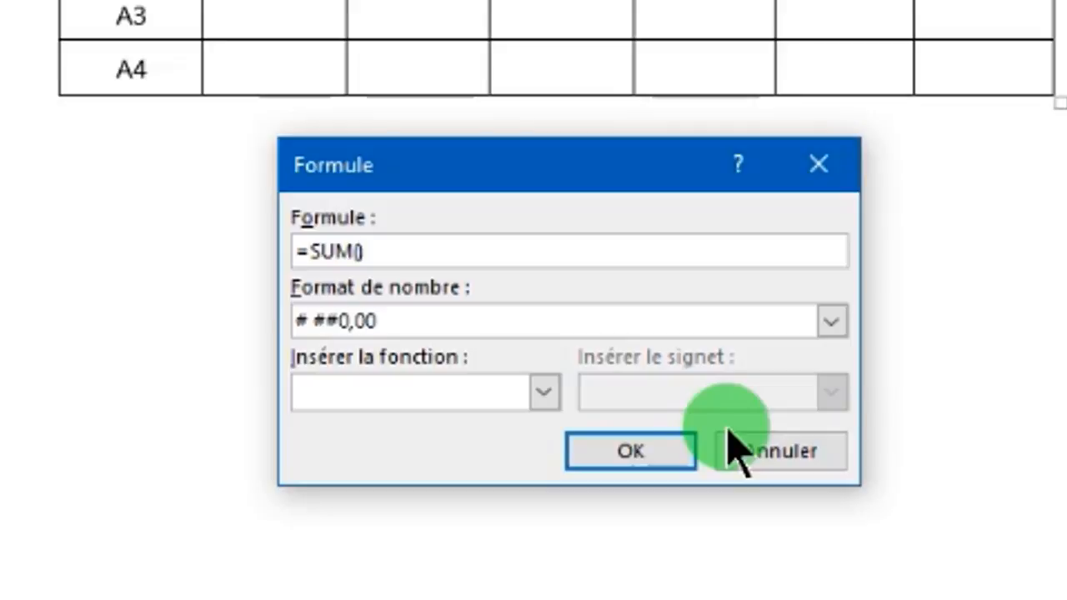
pyautogui.write('B2;D2')
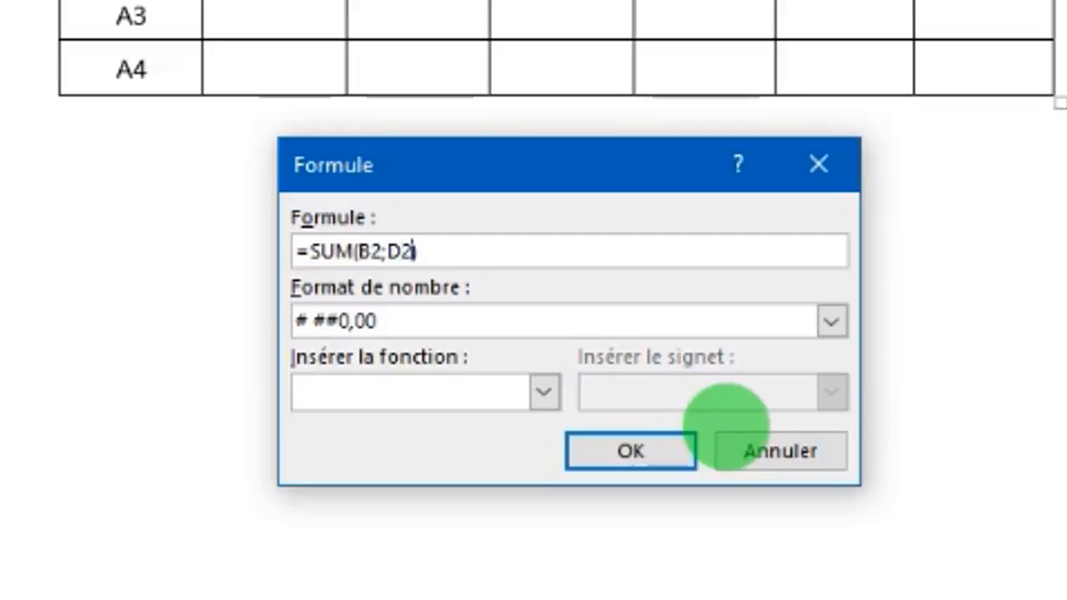
pyautogui.write(';F2')
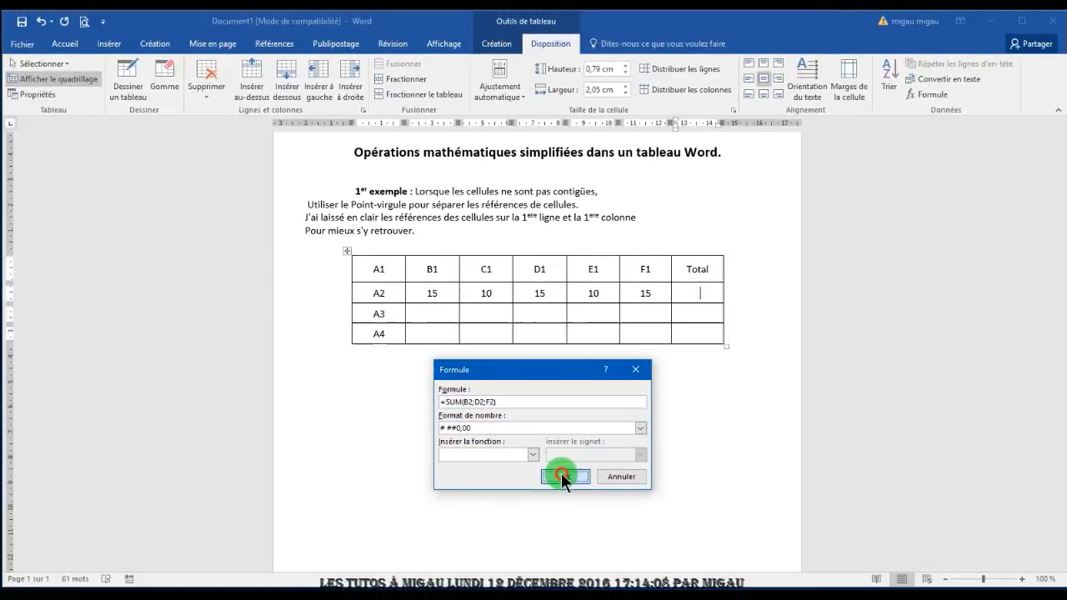
pyautogui.click(631, 451)
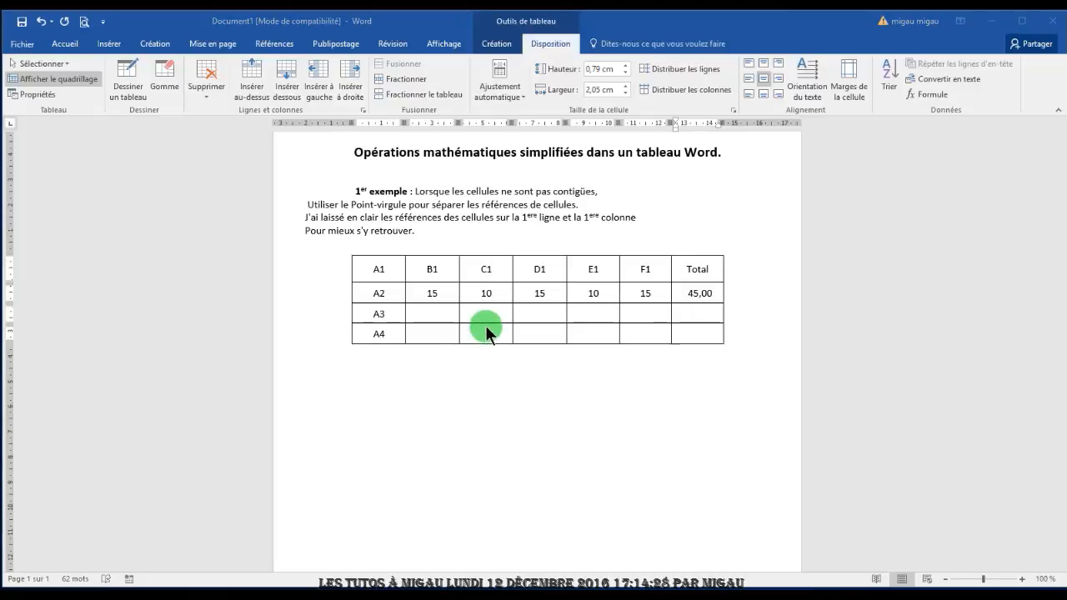
# Change the value in cell B2 of the table to 25
pyautogui.click(427, 298)
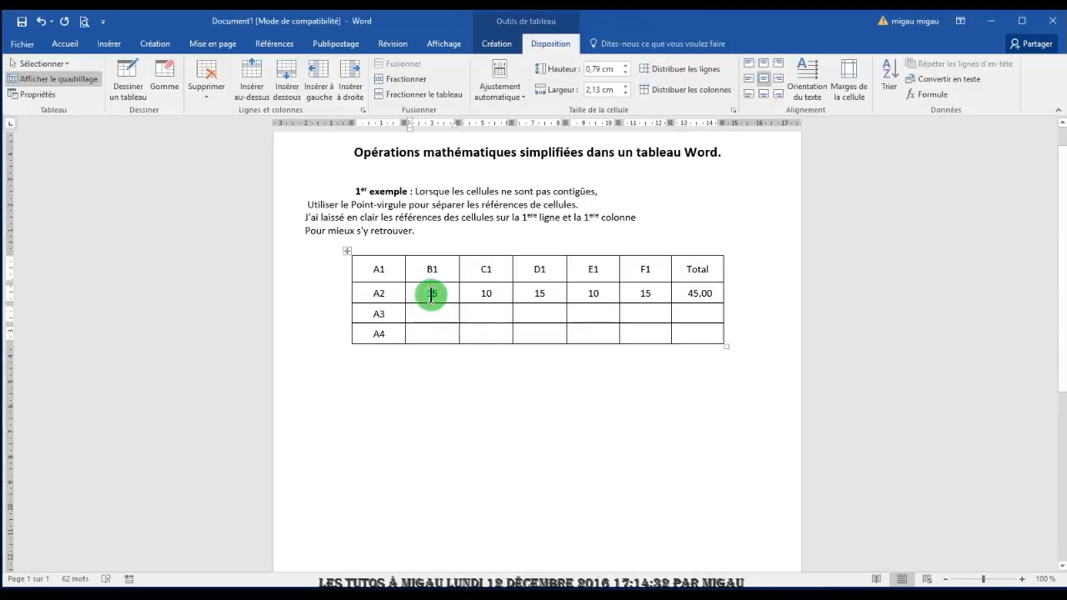
pyautogui.doubleClick(431, 293)
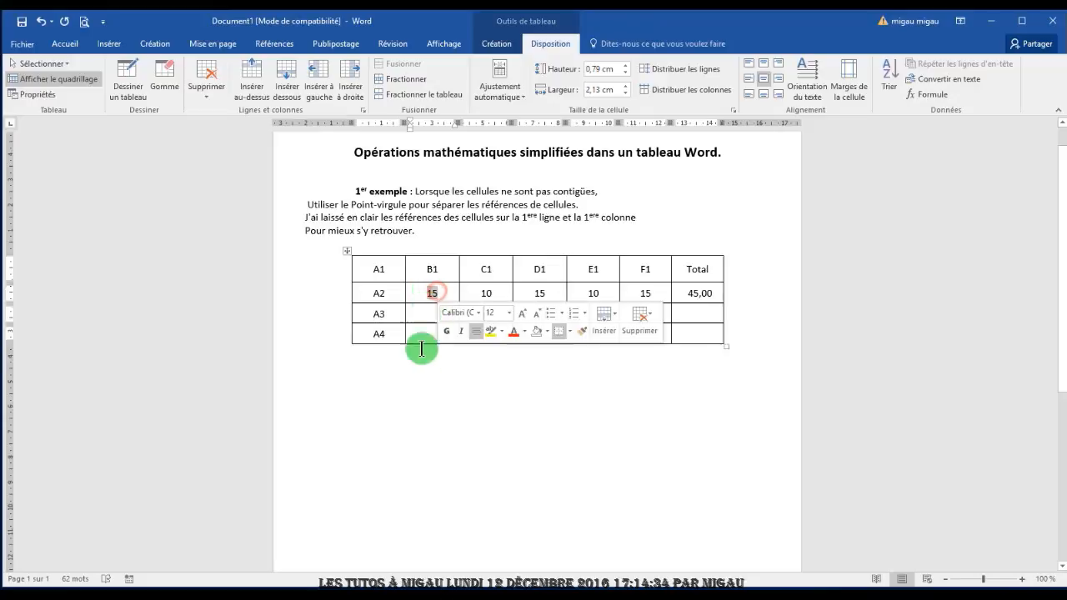
pyautogui.write('25')
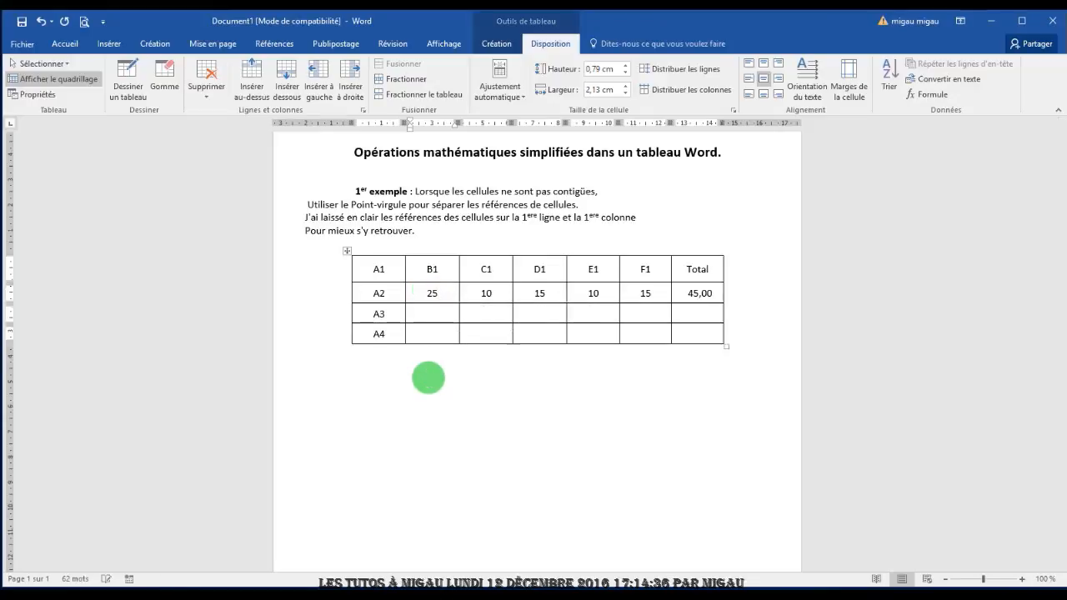
# Update the formula field in the Total cell of row A2 to recalculate the sum
pyautogui.click(710, 292)
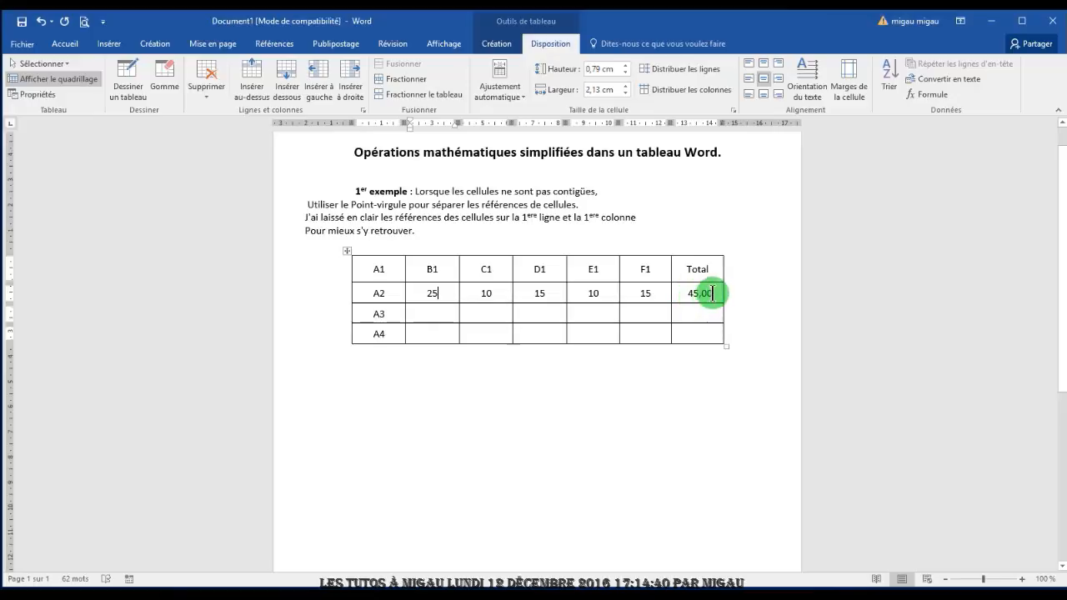
pyautogui.moveTo(710, 293); pyautogui.dragTo(678, 301)
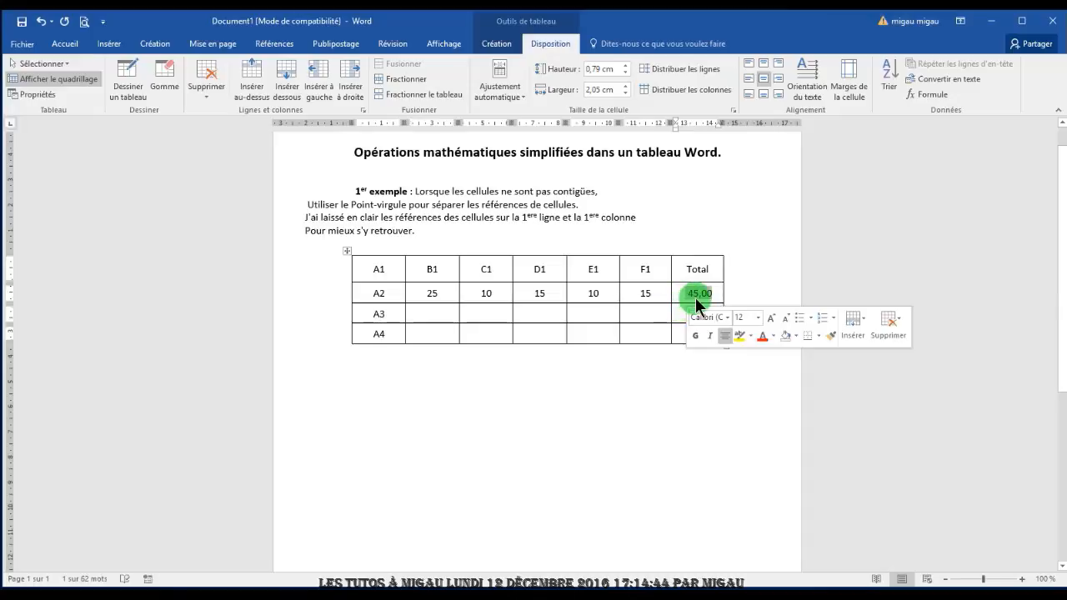
pyautogui.click(697, 295)
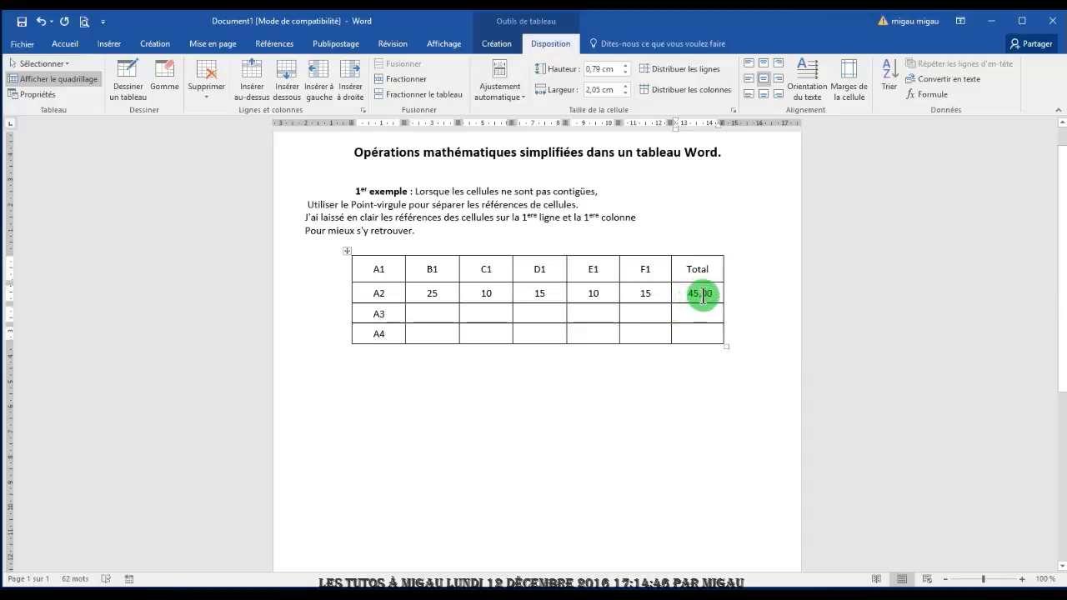
pyautogui.moveTo(709, 294); pyautogui.dragTo(693, 294)
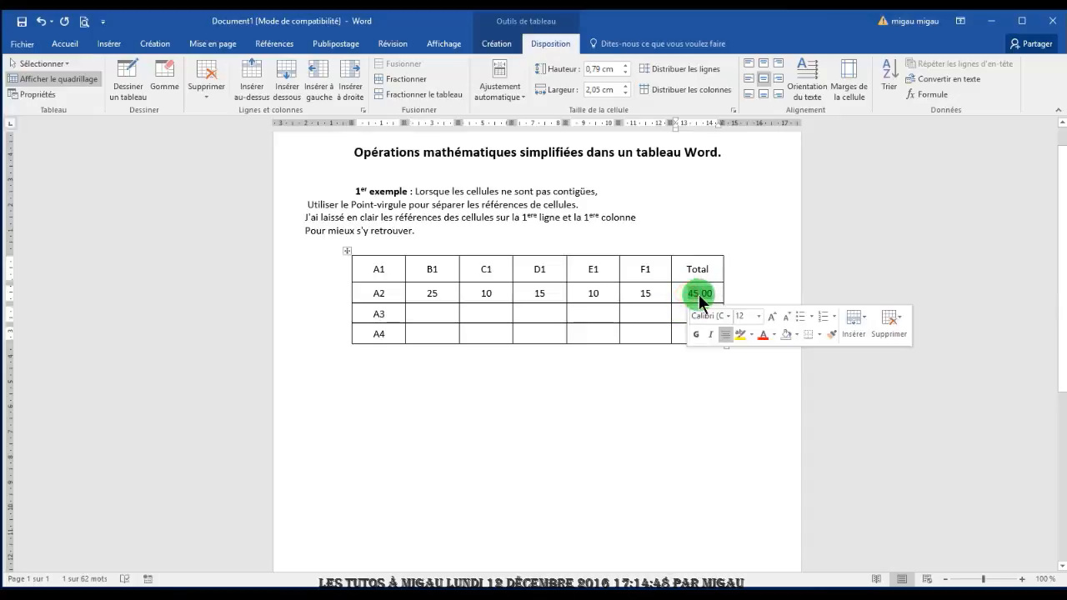
pyautogui.rightClick(698, 298)
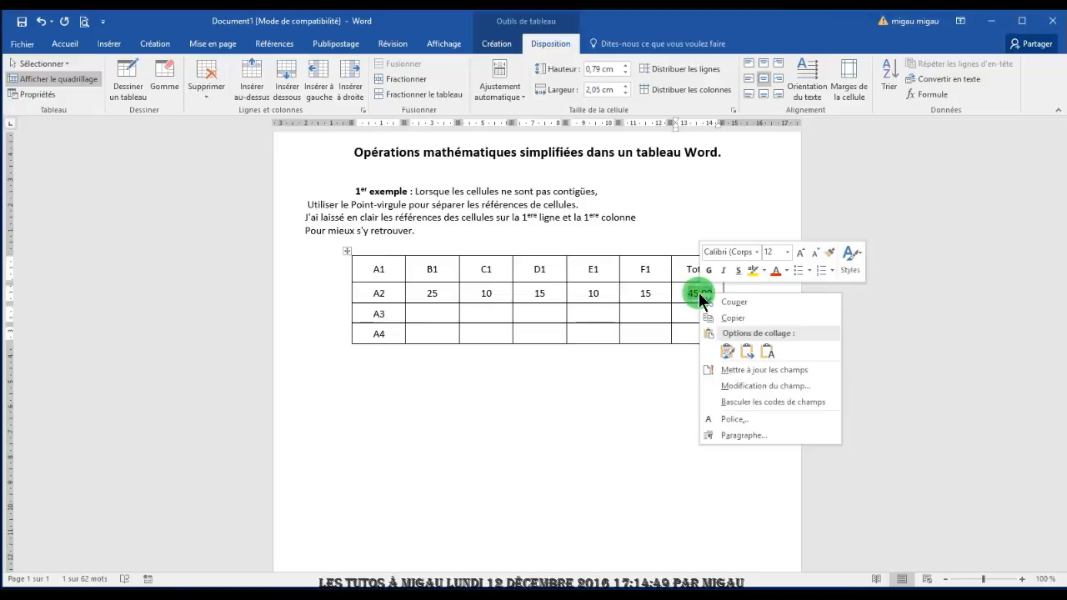
pyautogui.click(765, 372)
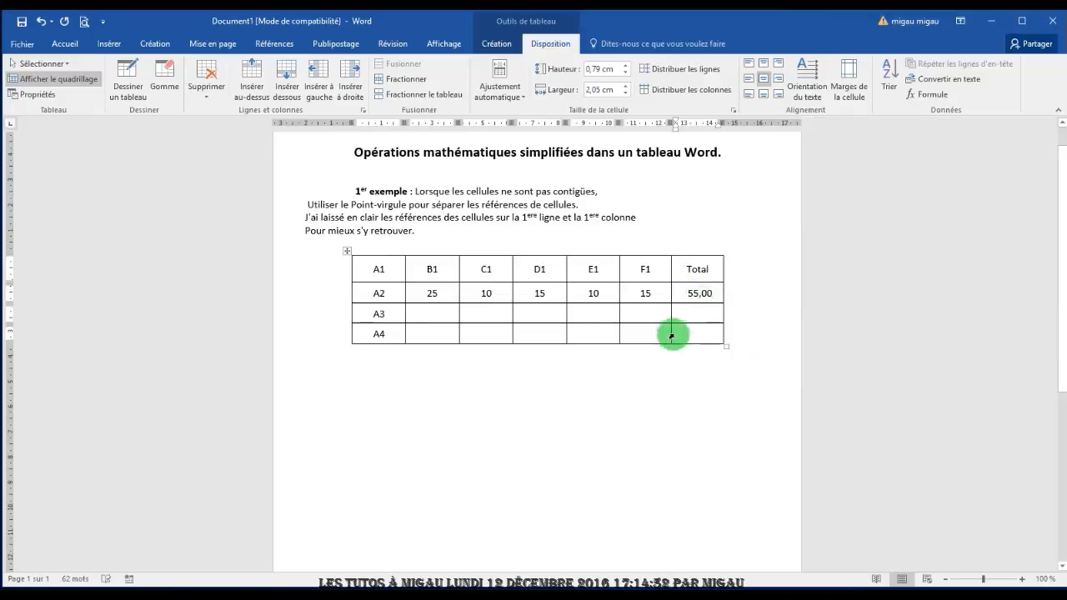
pyautogui.click(682, 292)
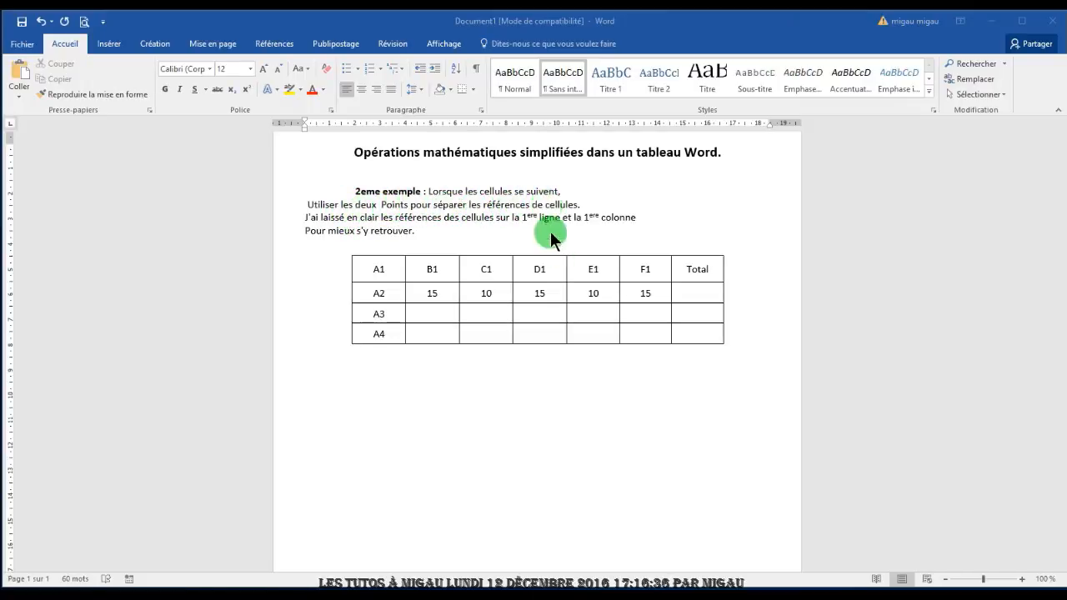
# In the second example's table, insert the formula =SUM(B2:F2) in row A2's Total cell, replacing the suggested formula and choosing the SUM function
pyautogui.click(694, 293)
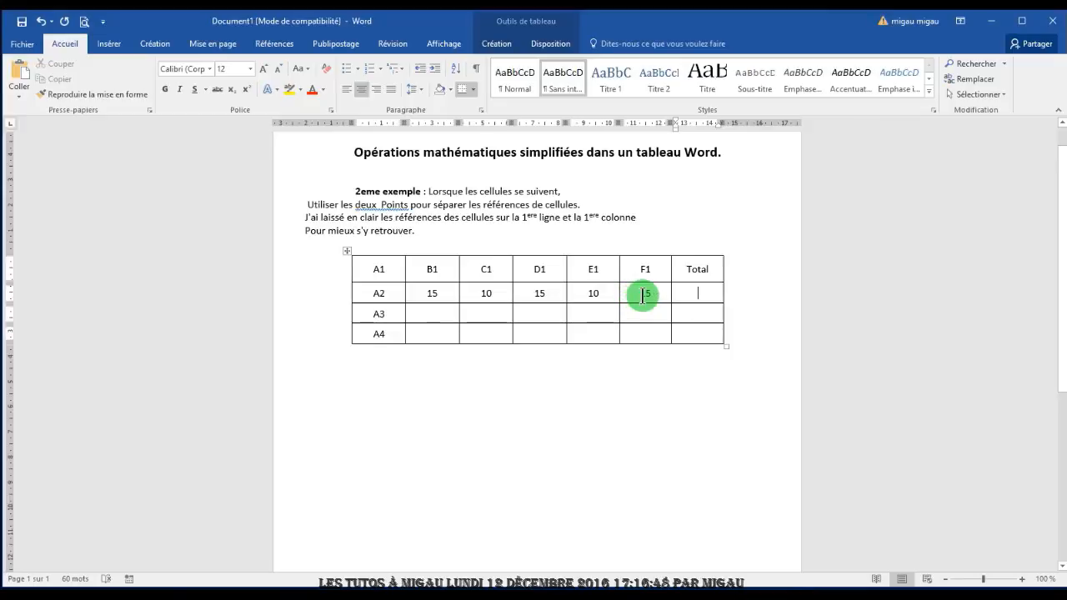
pyautogui.click(554, 42)
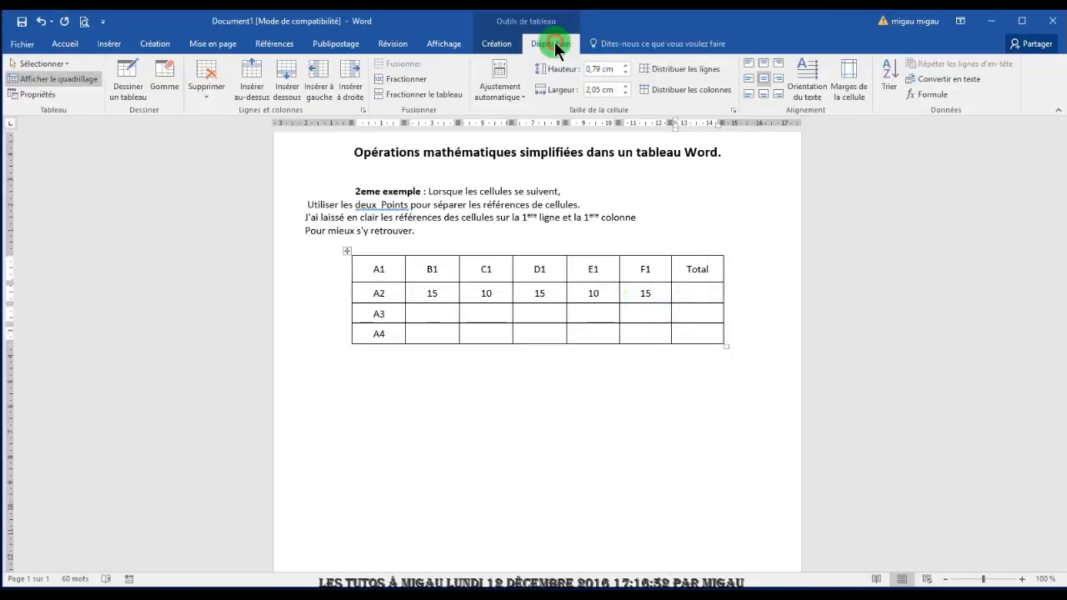
pyautogui.click(930, 93)
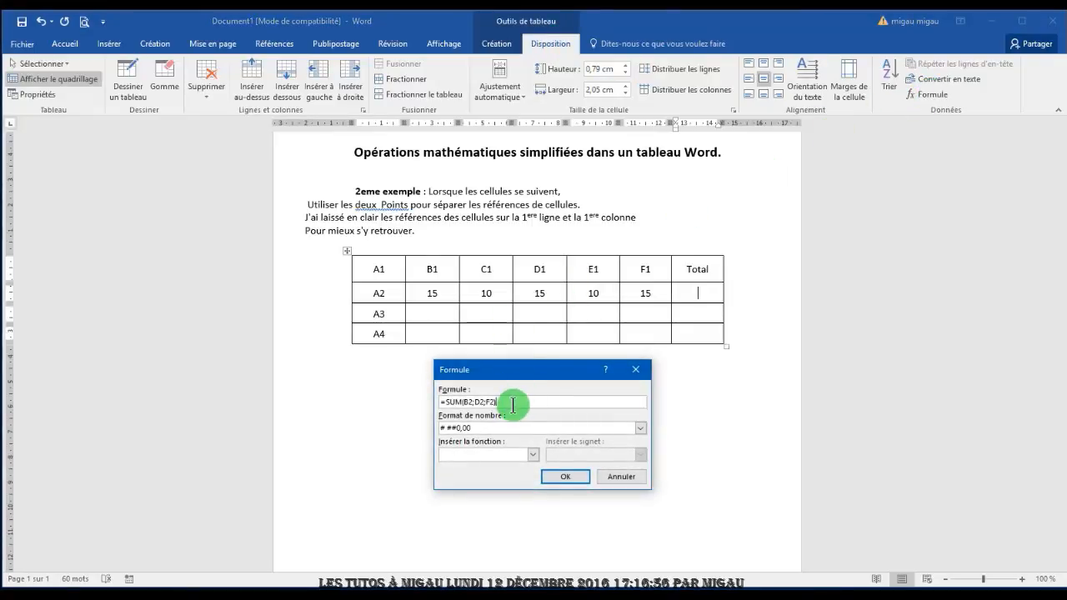
pyautogui.moveTo(513, 405); pyautogui.dragTo(417, 405)
pyautogui.press('Delete')
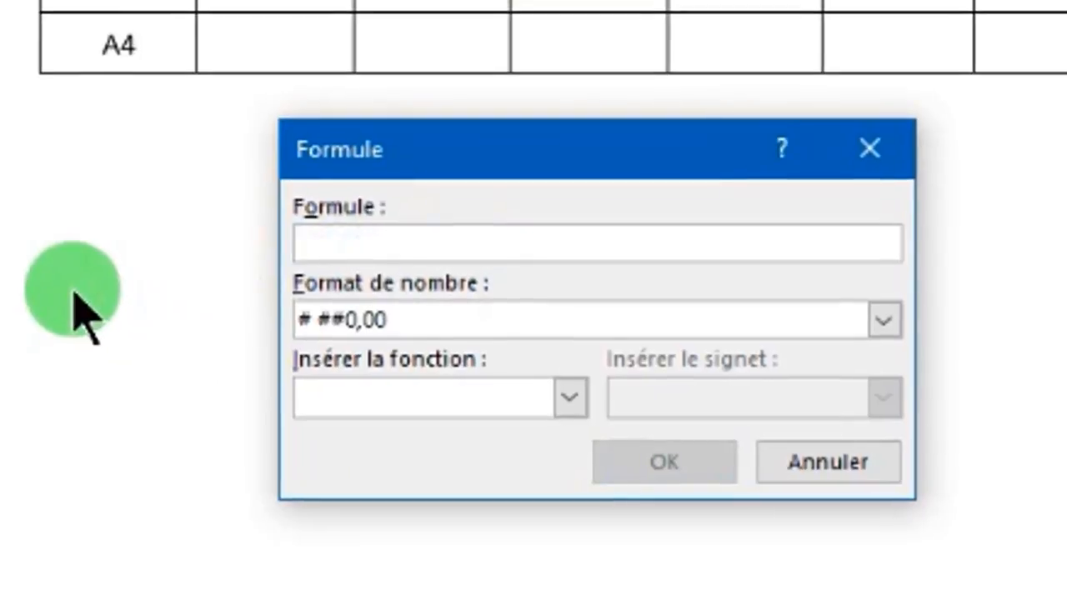
pyautogui.write('=')
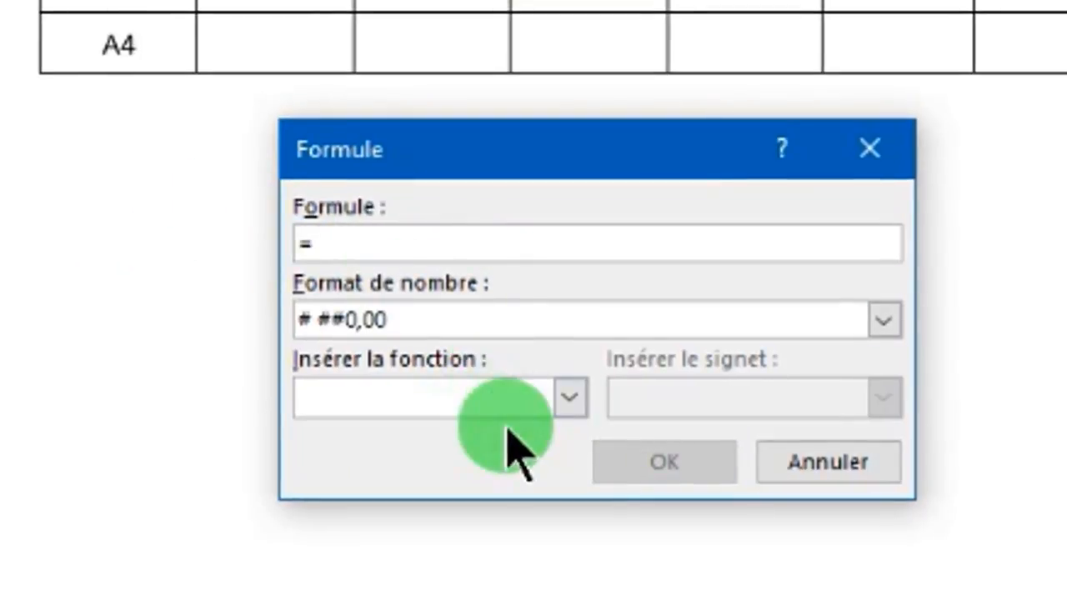
pyautogui.click(570, 395)
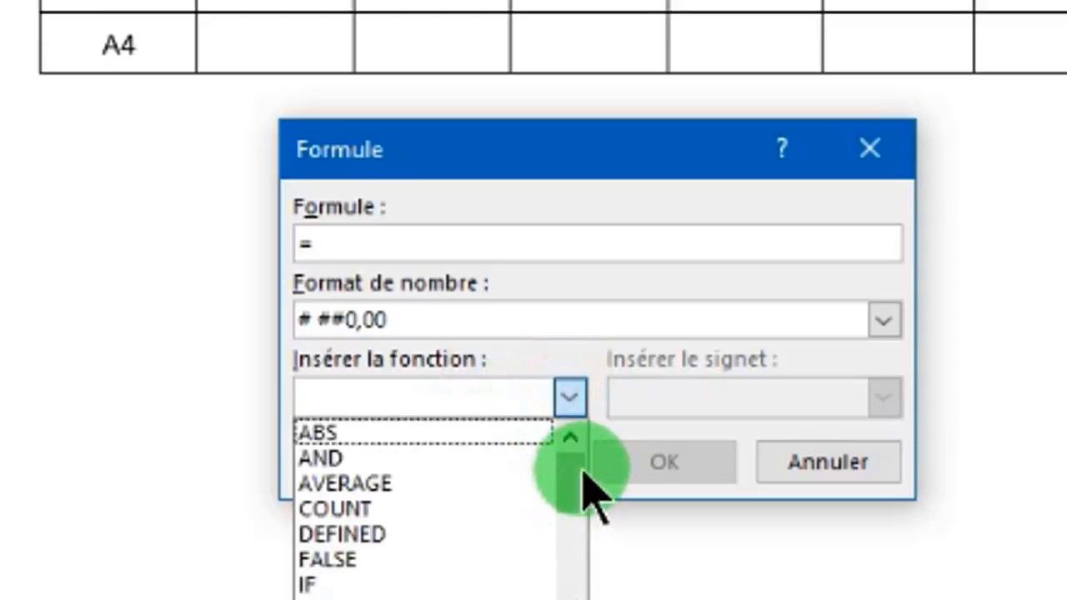
pyautogui.moveTo(570, 473); pyautogui.dragTo(340, 586)
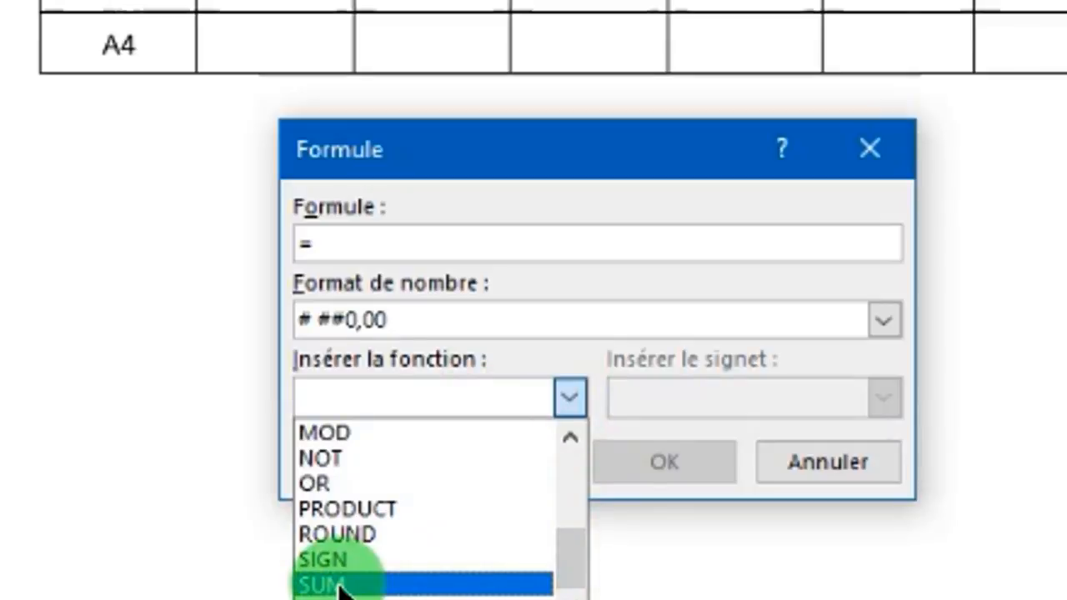
pyautogui.moveTo(340, 586); pyautogui.dragTo(340, 587)
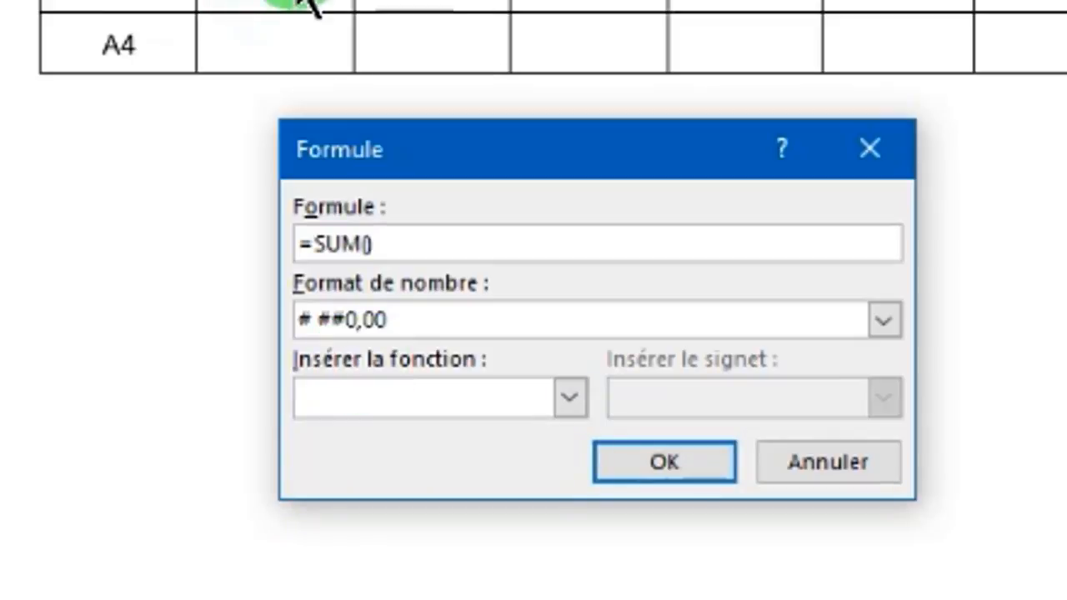
pyautogui.write('B')
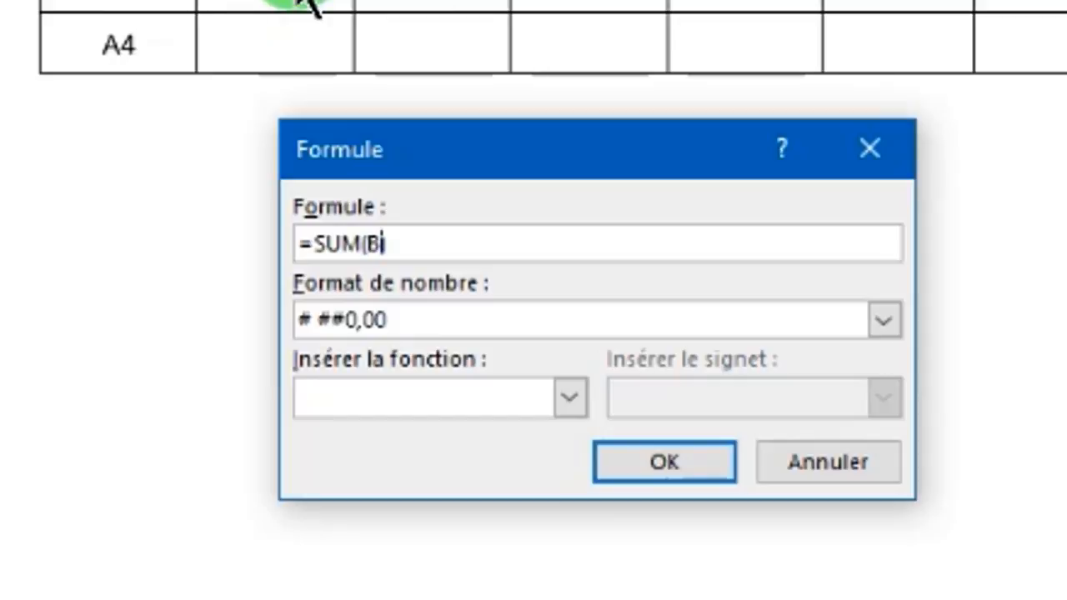
pyautogui.write('2:')
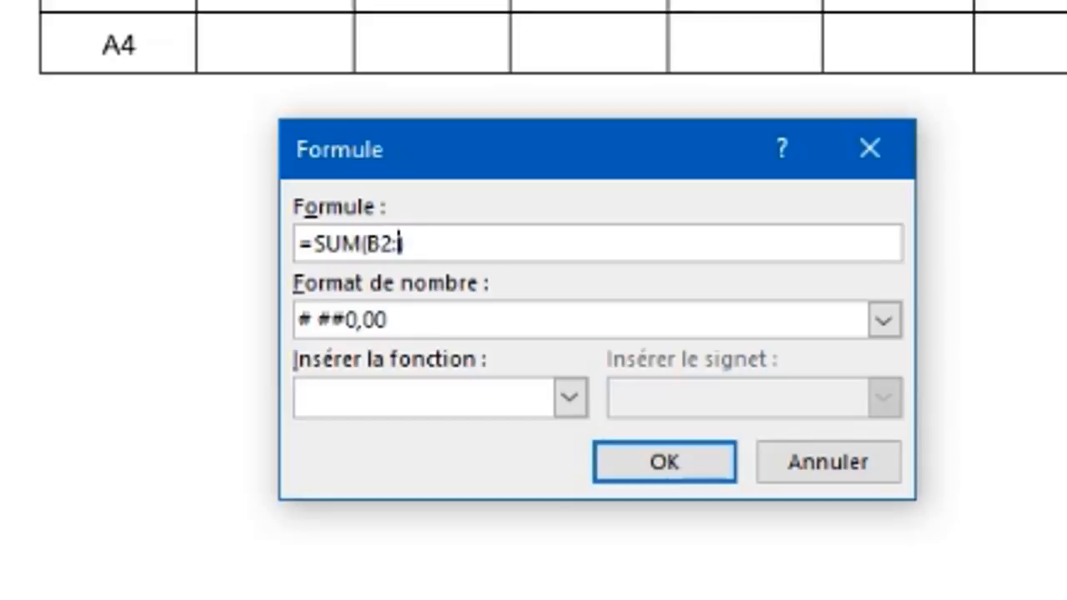
pyautogui.write('F2')
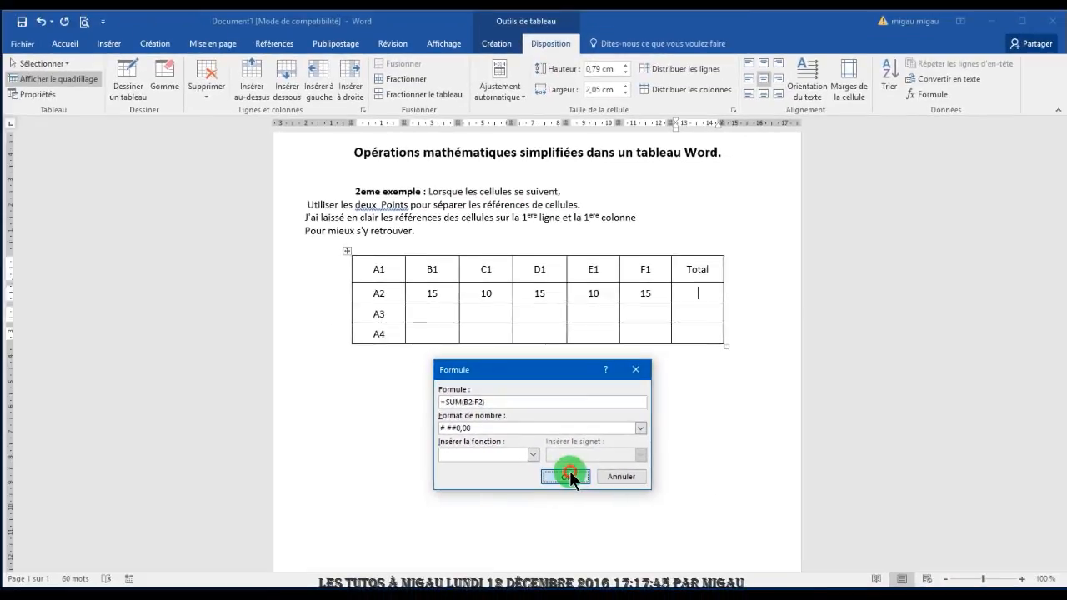
pyautogui.click(633, 466)
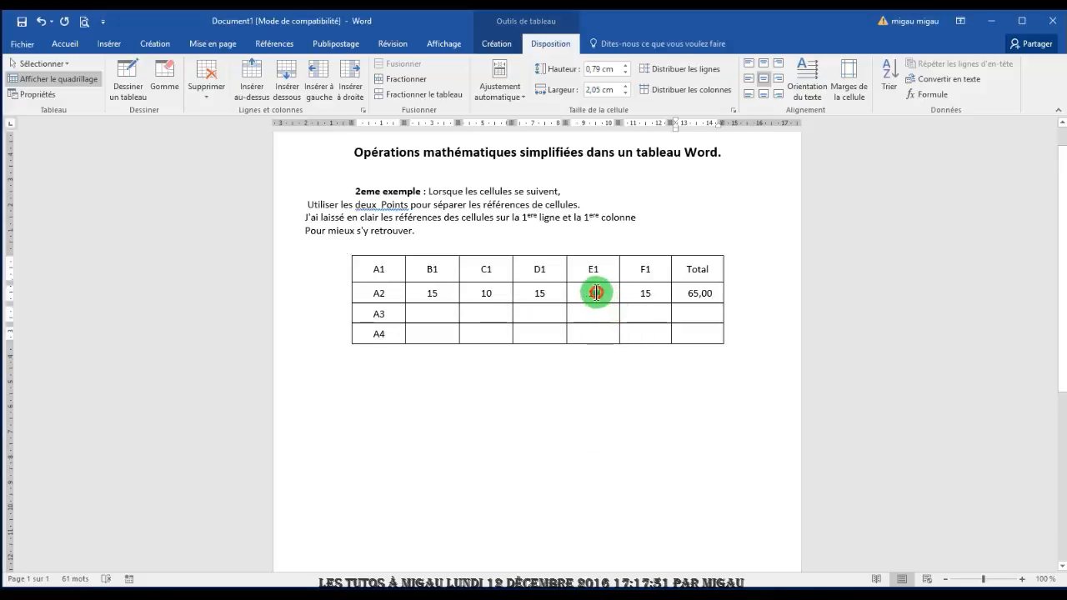
# Change the value in cell E2 of the second example's table to 15
pyautogui.moveTo(600, 293); pyautogui.dragTo(586, 292)
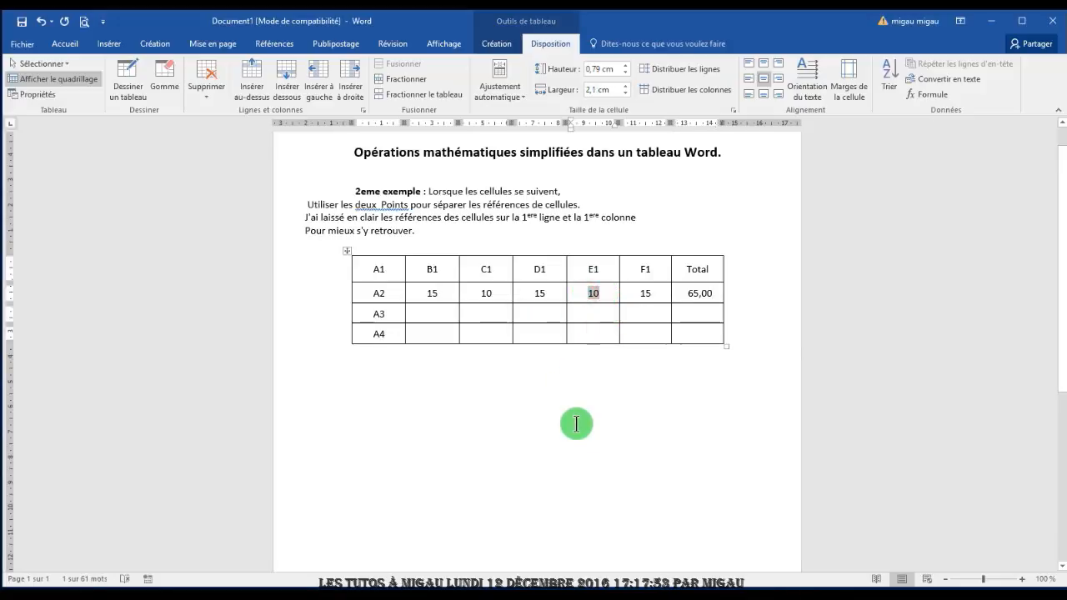
pyautogui.write('15')
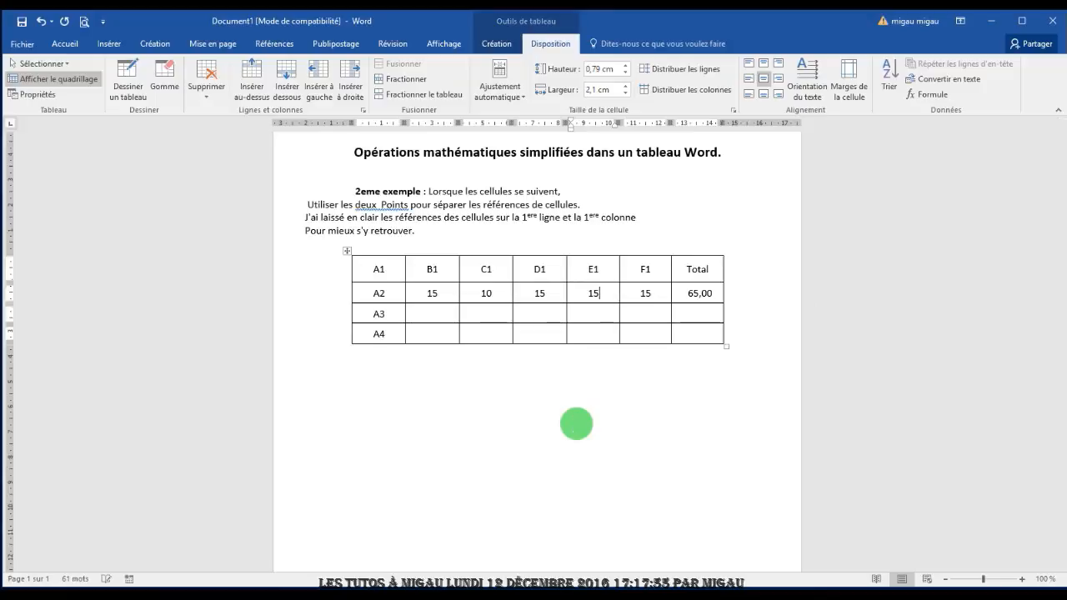
# Update the formula field in row A2's Total cell of the second example's table to recalculate the sum
pyautogui.click(689, 293)
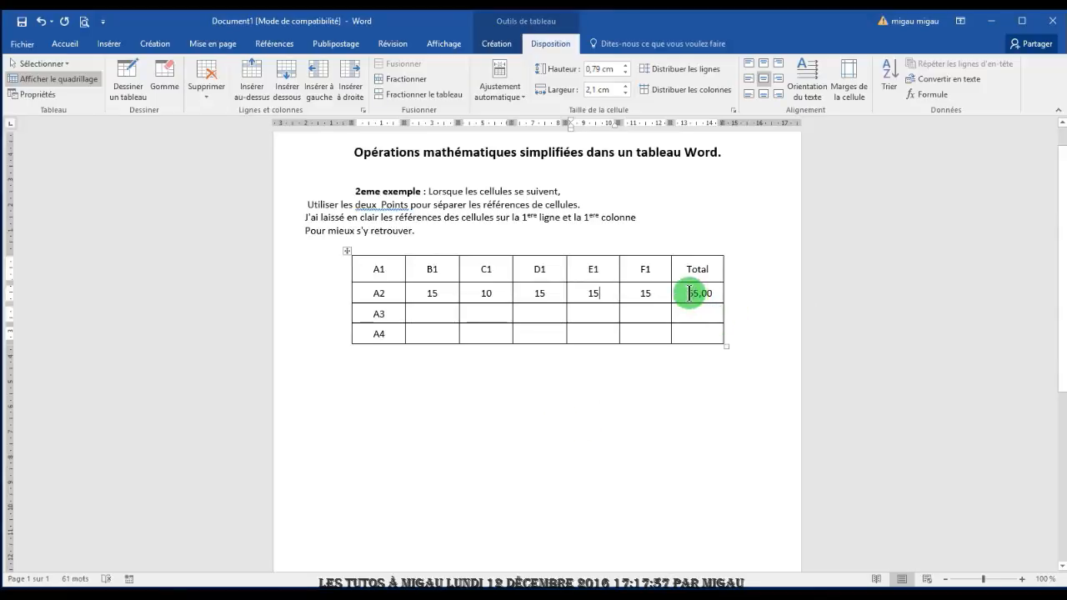
pyautogui.press('F9')
pyautogui.click(712, 292)
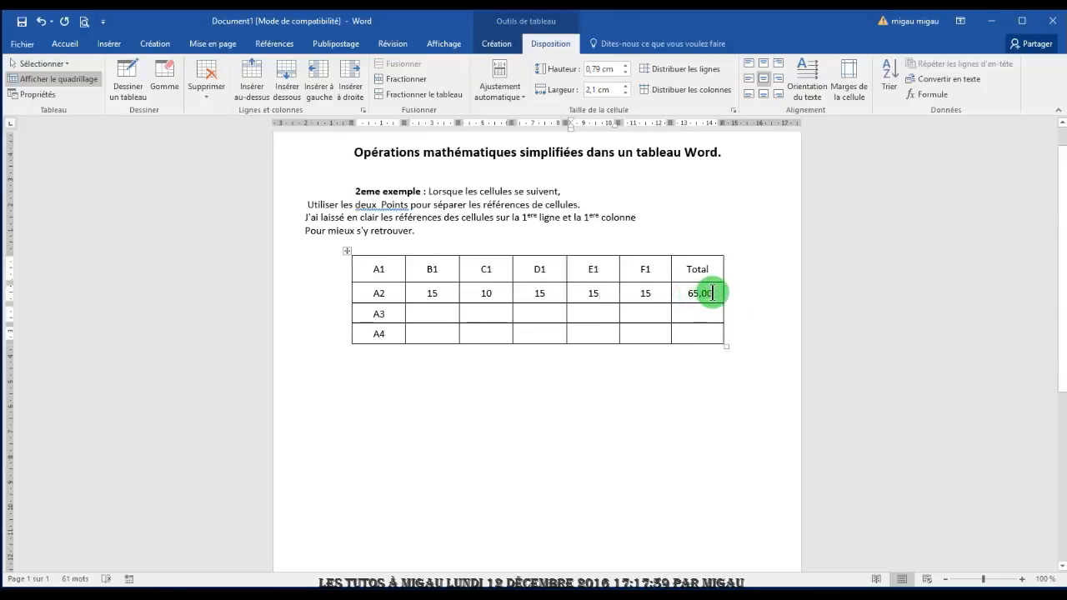
pyautogui.moveTo(713, 293); pyautogui.dragTo(679, 298)
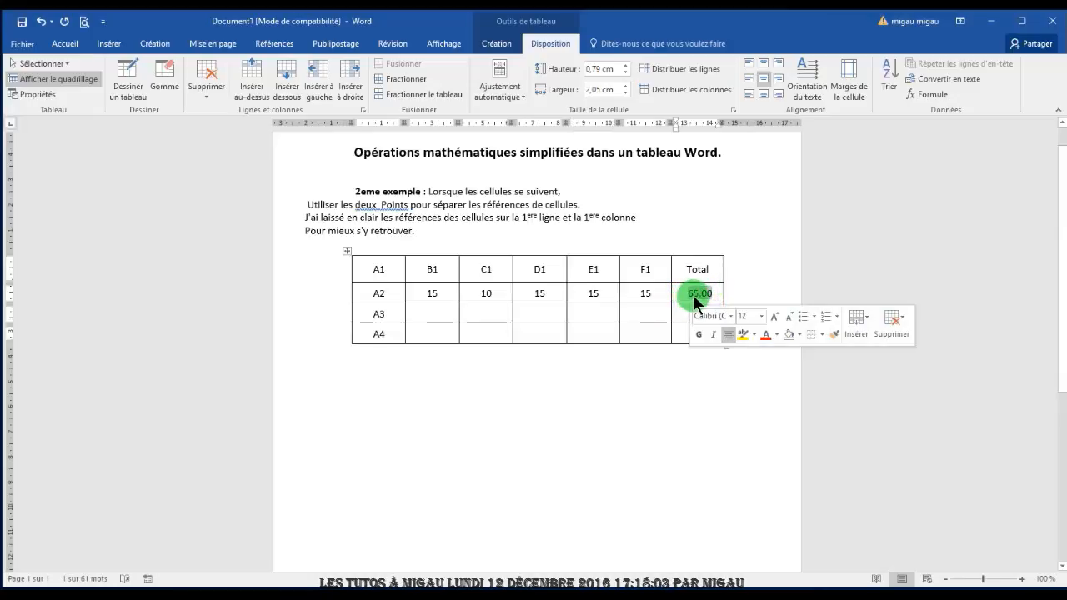
pyautogui.rightClick(695, 295)
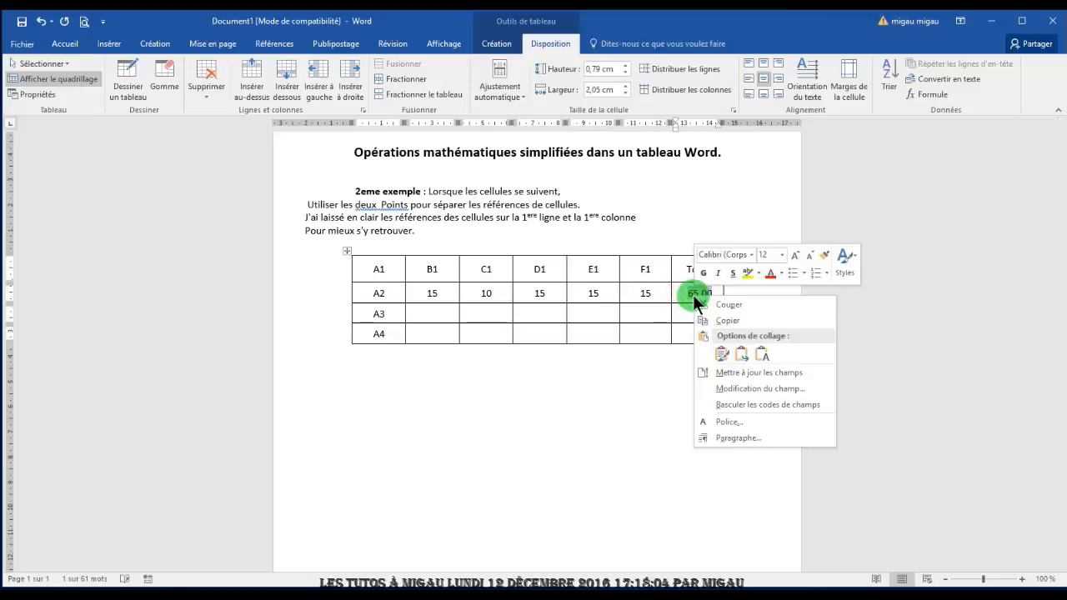
pyautogui.click(746, 375)
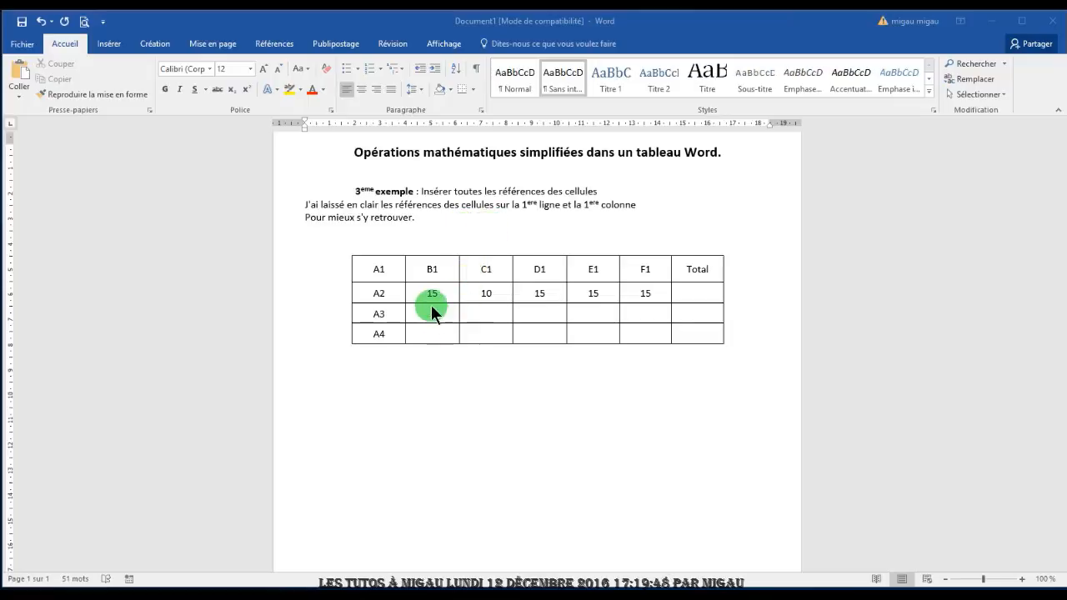
# In the third example's table, insert the formula =B2+C2+D2+E2+F2 in row A2's Total cell, replacing the suggested SUM formula
pyautogui.click(697, 292)
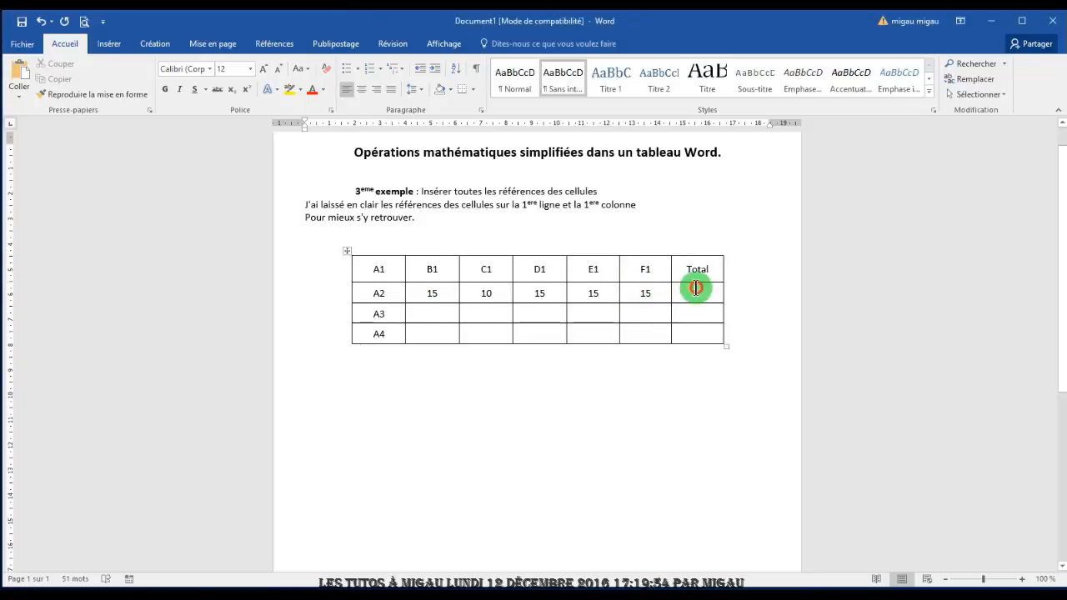
pyautogui.click(696, 293)
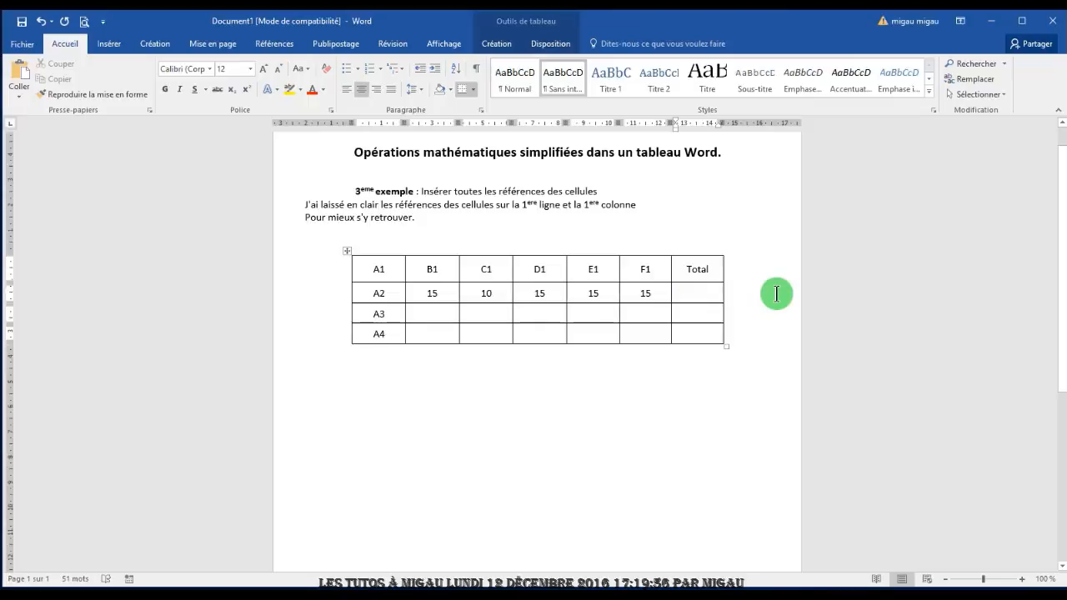
pyautogui.click(546, 43)
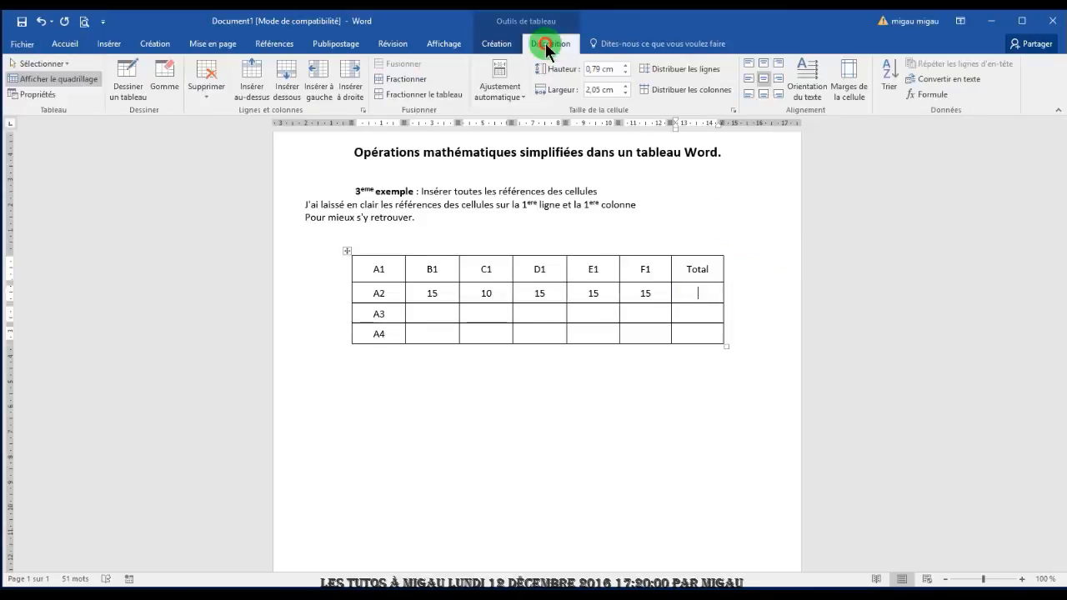
pyautogui.click(930, 93)
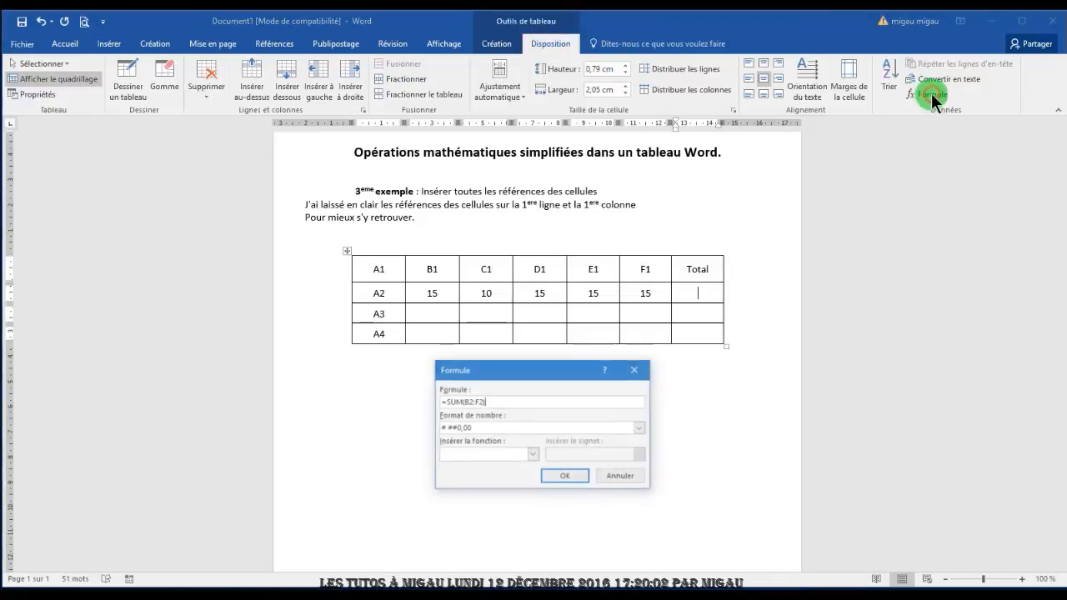
pyautogui.moveTo(498, 400); pyautogui.dragTo(442, 401)
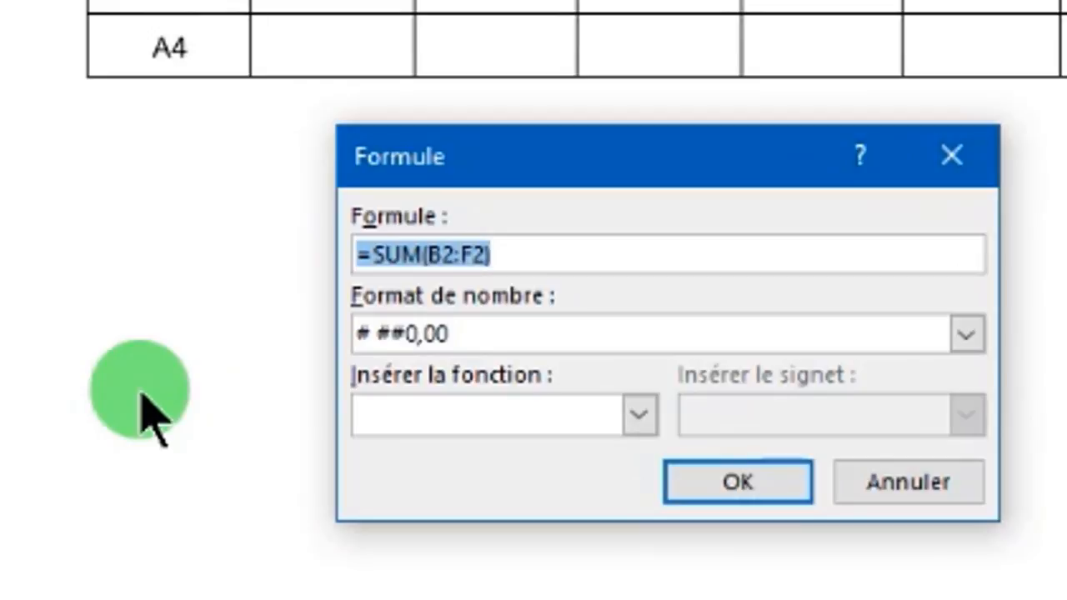
pyautogui.write('=')
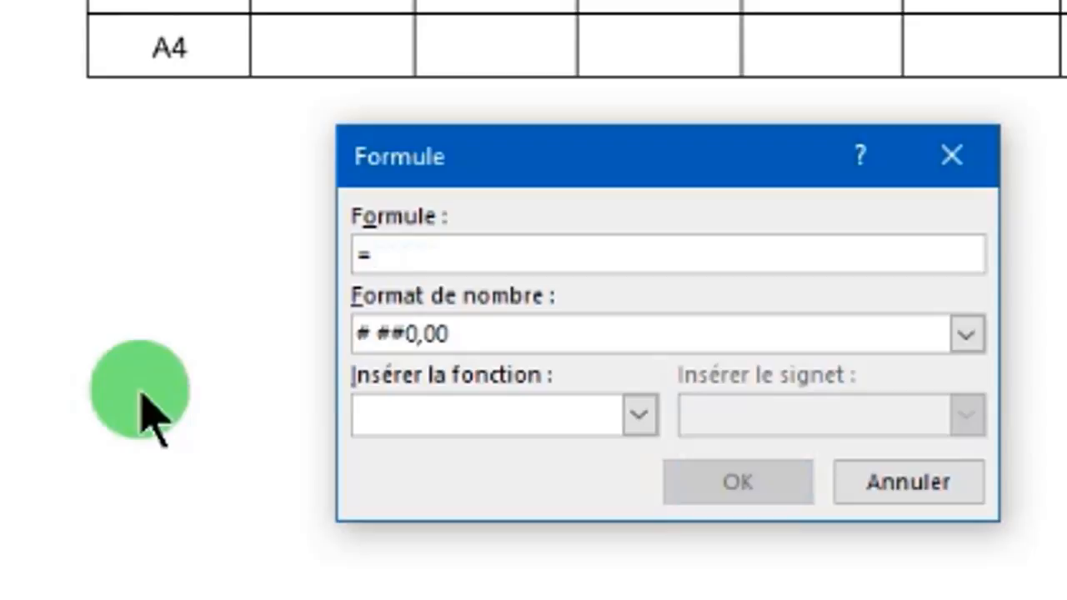
pyautogui.write('B2+')
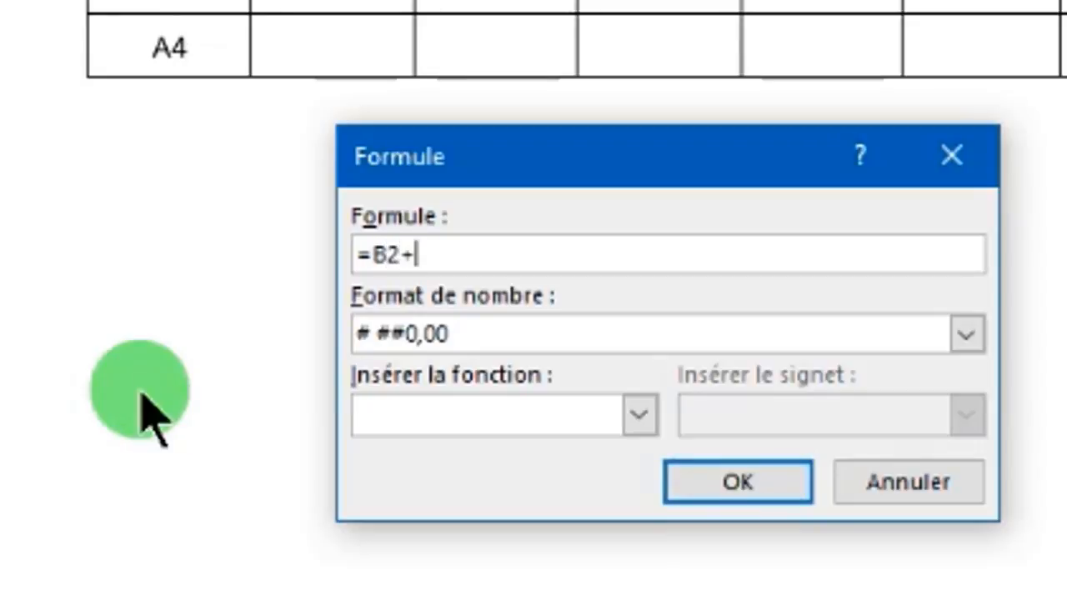
pyautogui.write('C2+')
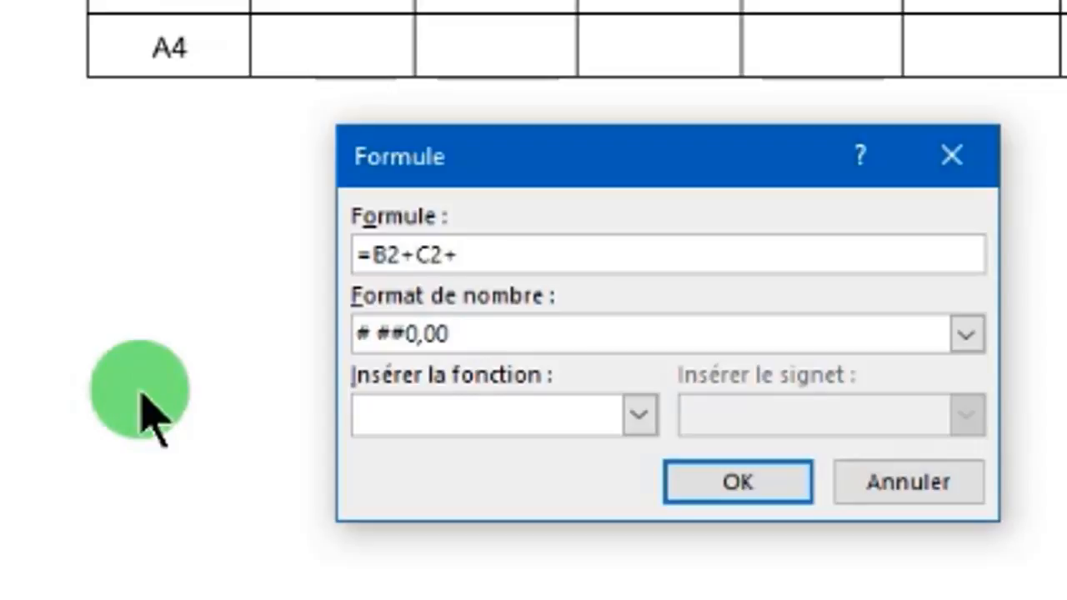
pyautogui.write('D2+')
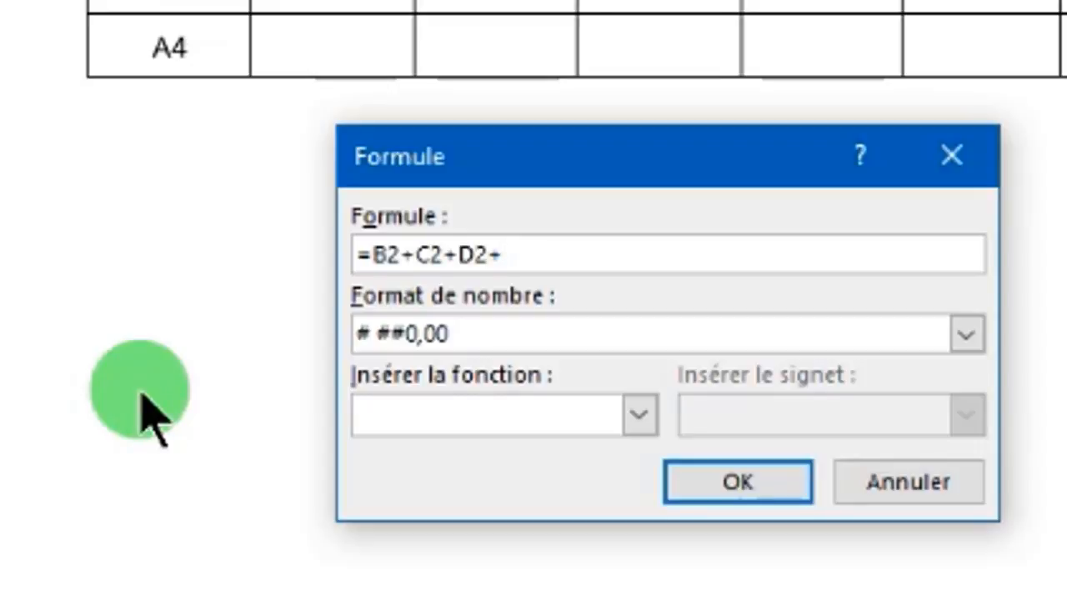
pyautogui.write('E2+')
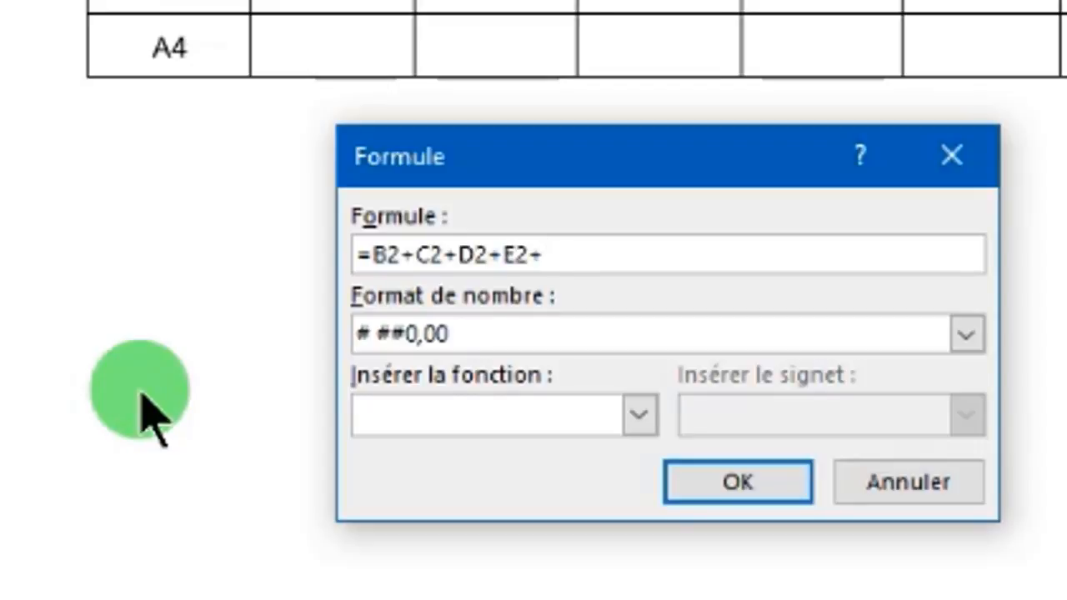
pyautogui.write('F2')
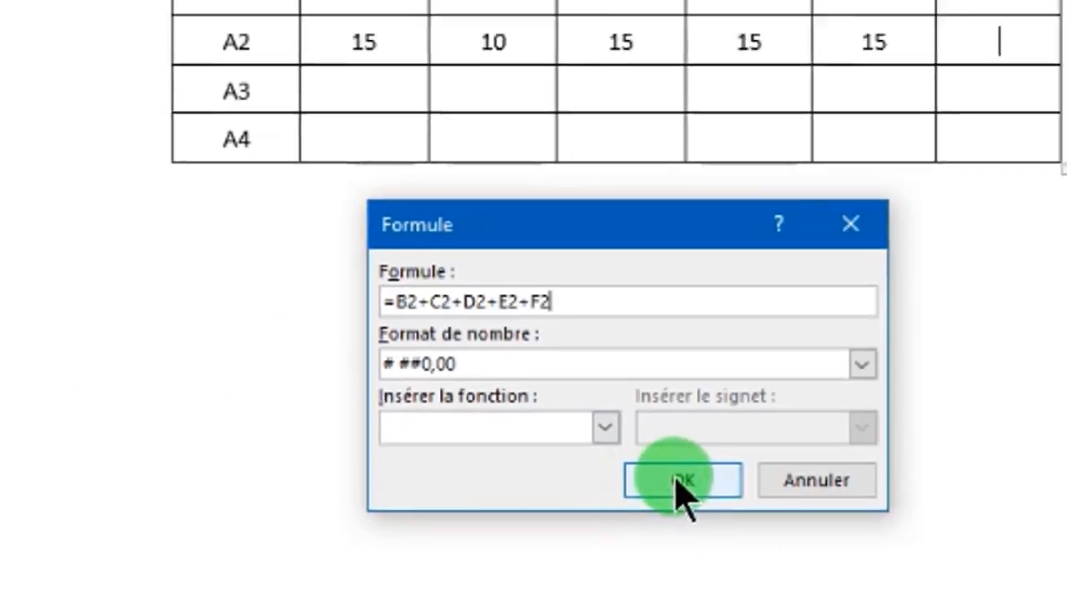
pyautogui.click(679, 480)
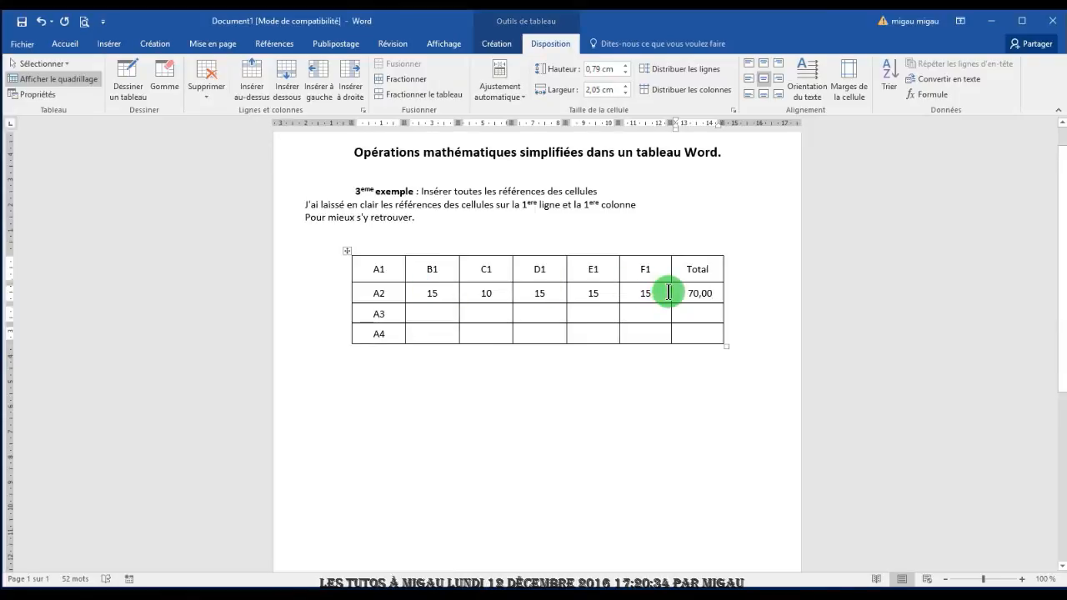
# Change the value in cell E2 of the third example's table to 20
pyautogui.click(591, 292)
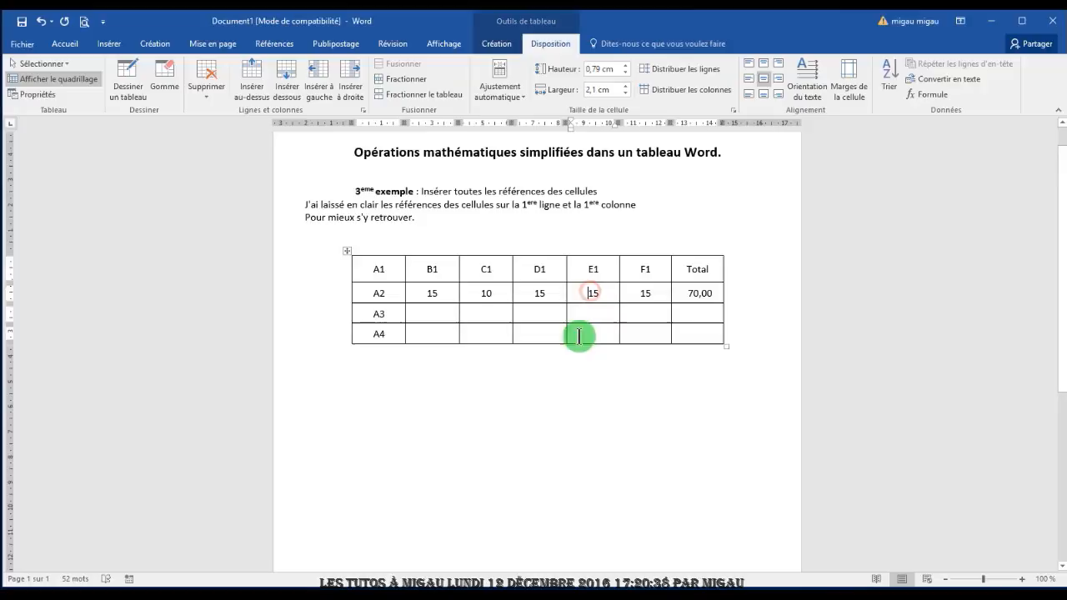
pyautogui.click(595, 292)
pyautogui.write('20')
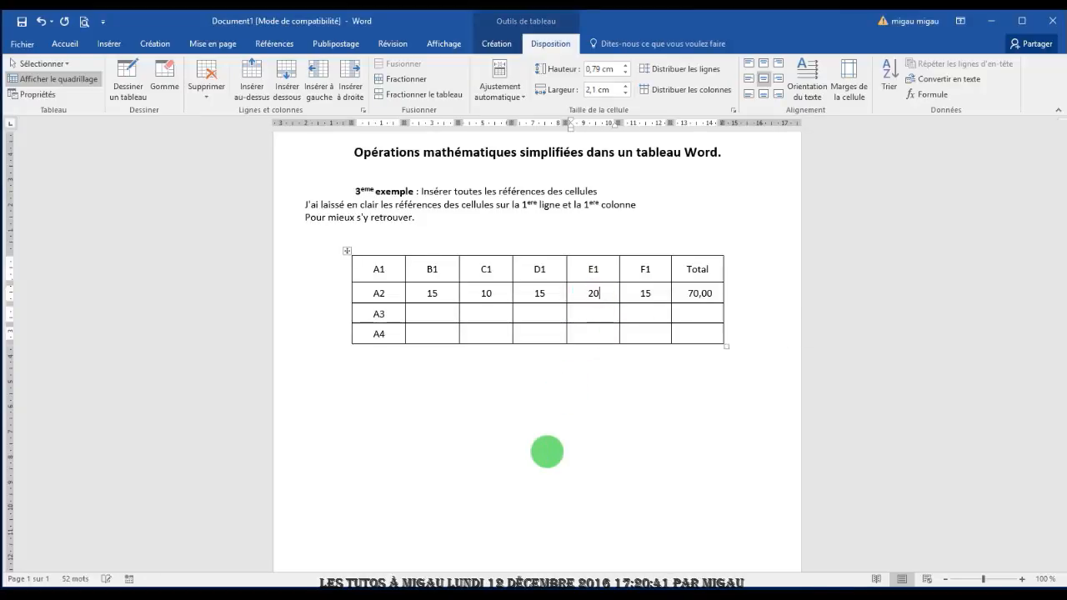
pyautogui.click(618, 447)
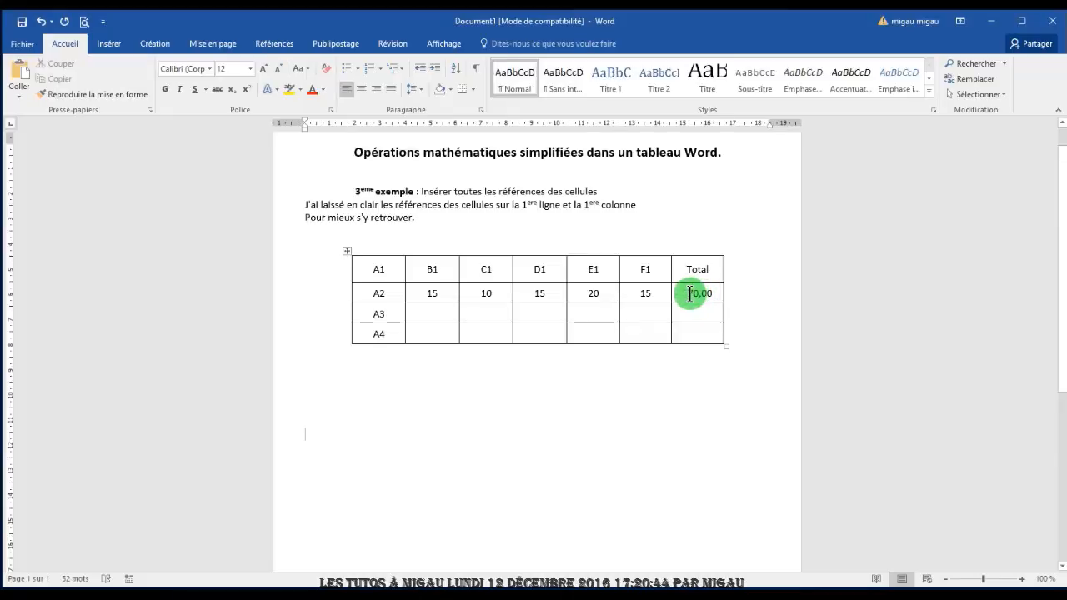
# Update the formula field in row A2's Total cell of the third example's table to recalculate the addition
pyautogui.moveTo(690, 292); pyautogui.dragTo(714, 289)
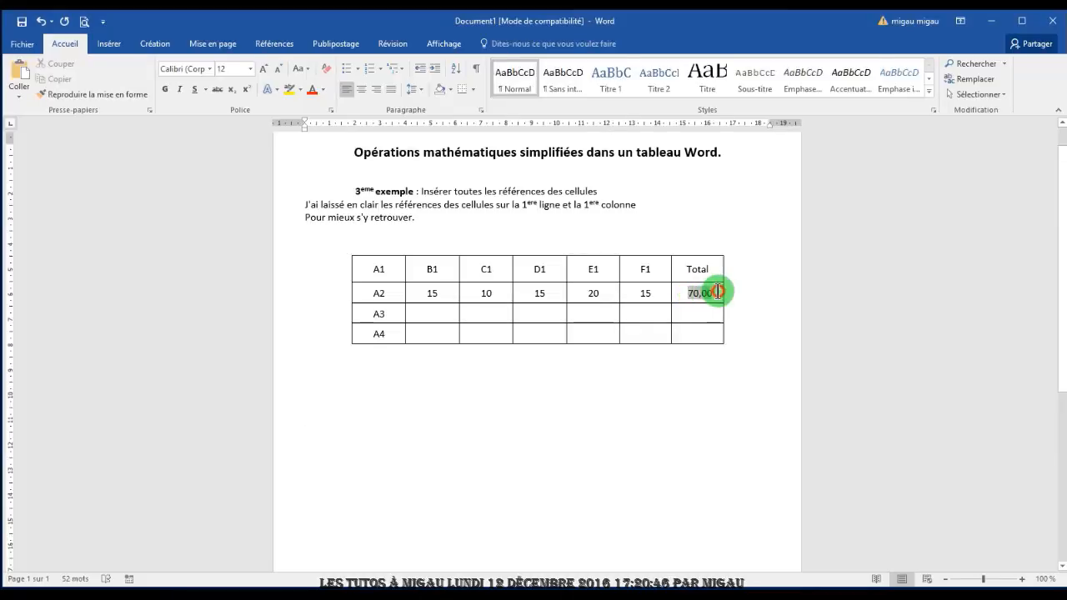
pyautogui.rightClick(700, 297)
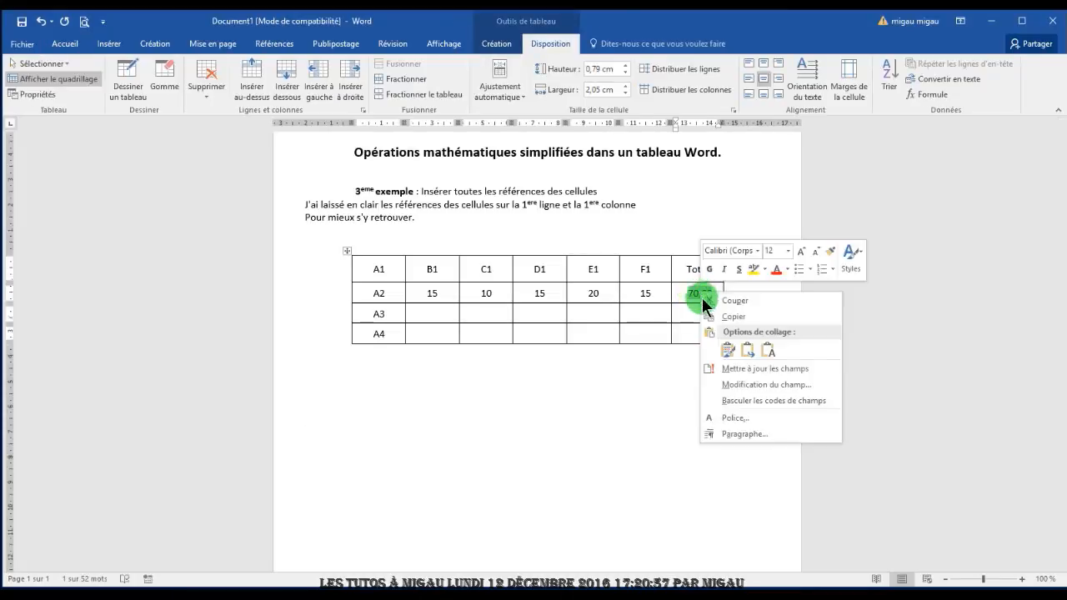
pyautogui.click(733, 369)
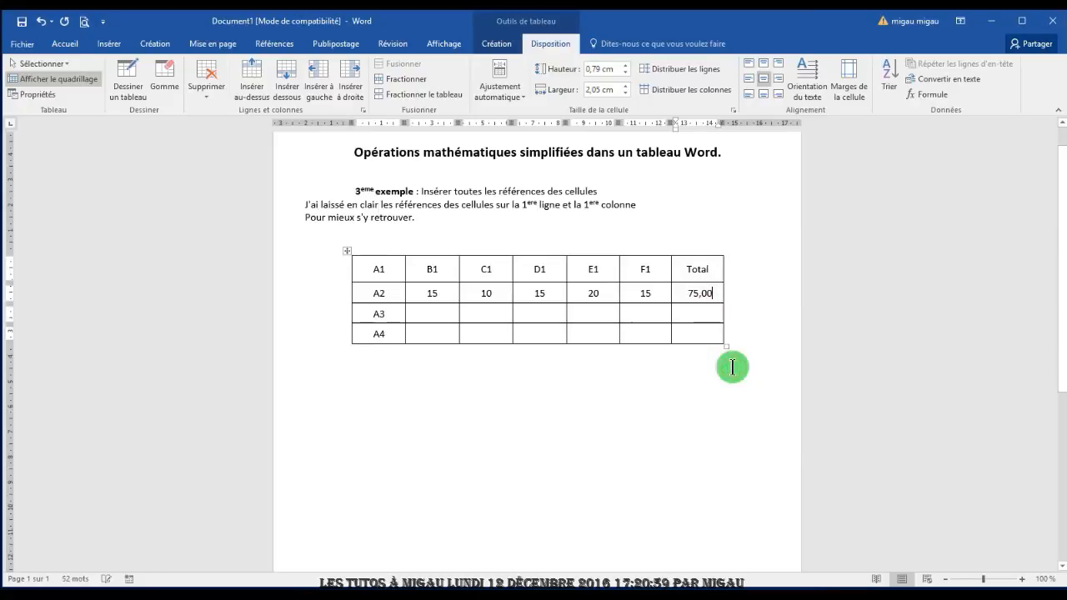